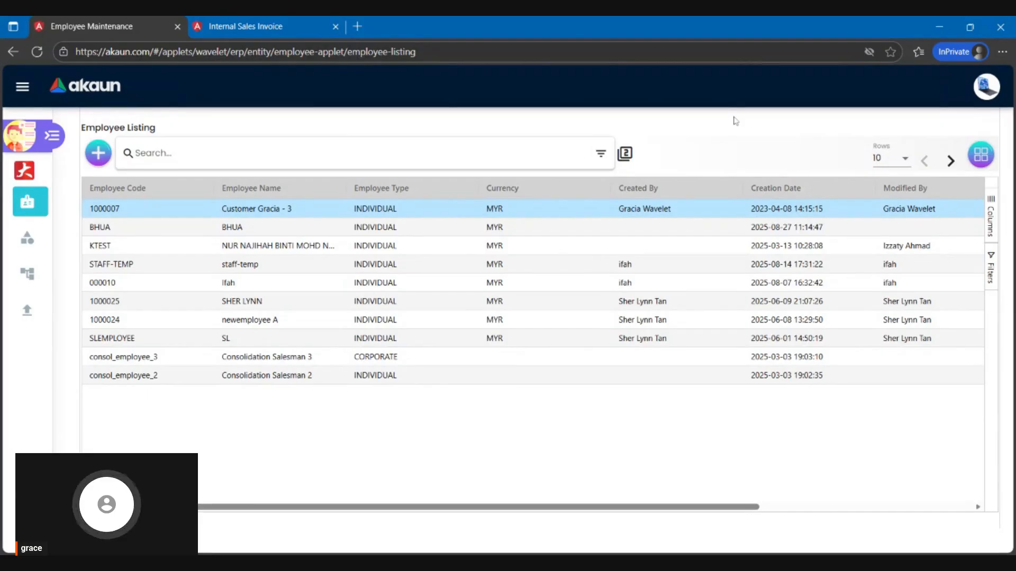
# Step: Open the employee category listing and examine the blank category creation form and its parent category options, and close the form without creating anything
pyautogui.moveTo(95, 200)
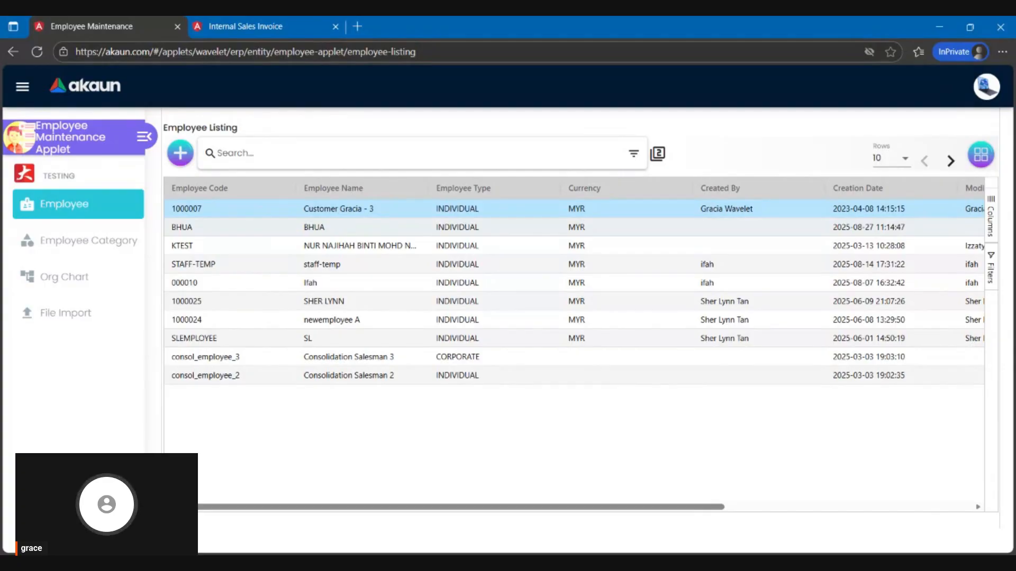
pyautogui.click(134, 244)
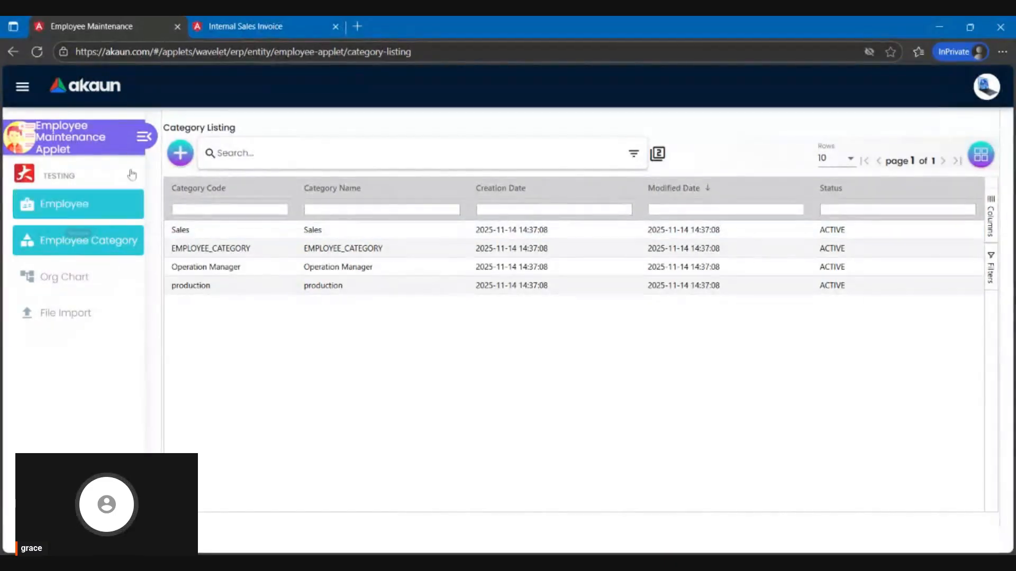
pyautogui.click(181, 155)
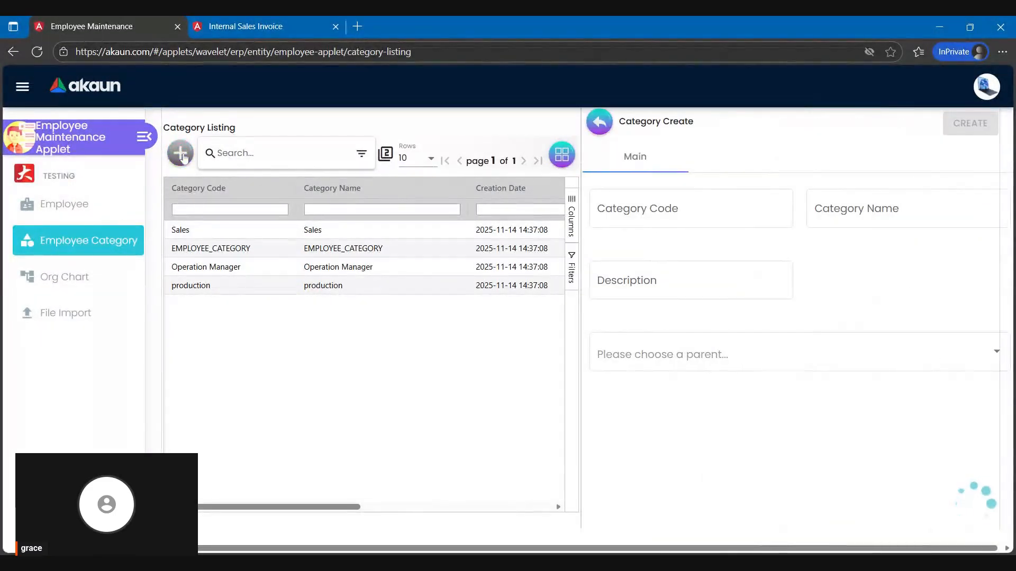
pyautogui.click(638, 210)
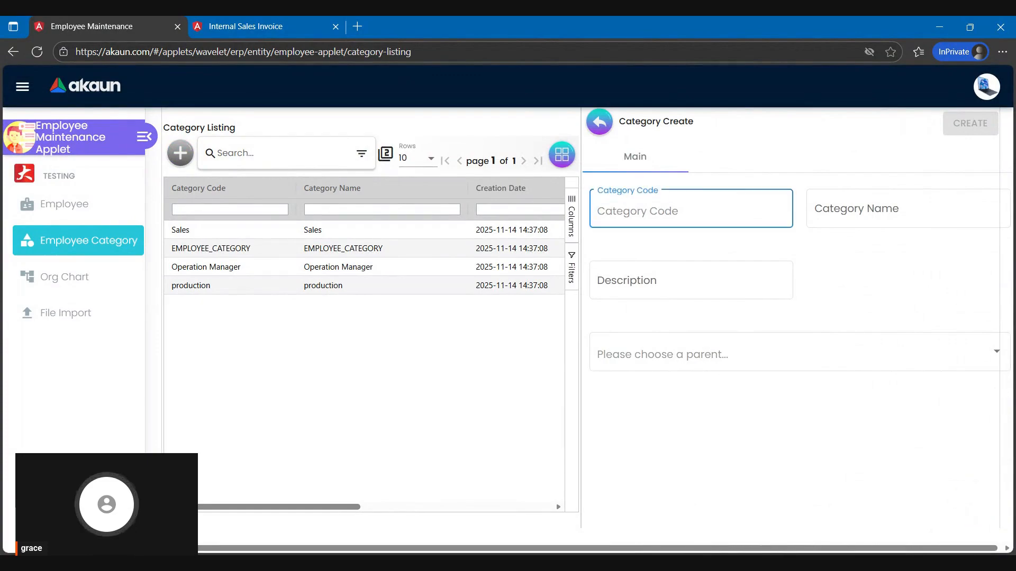
pyautogui.click(860, 212)
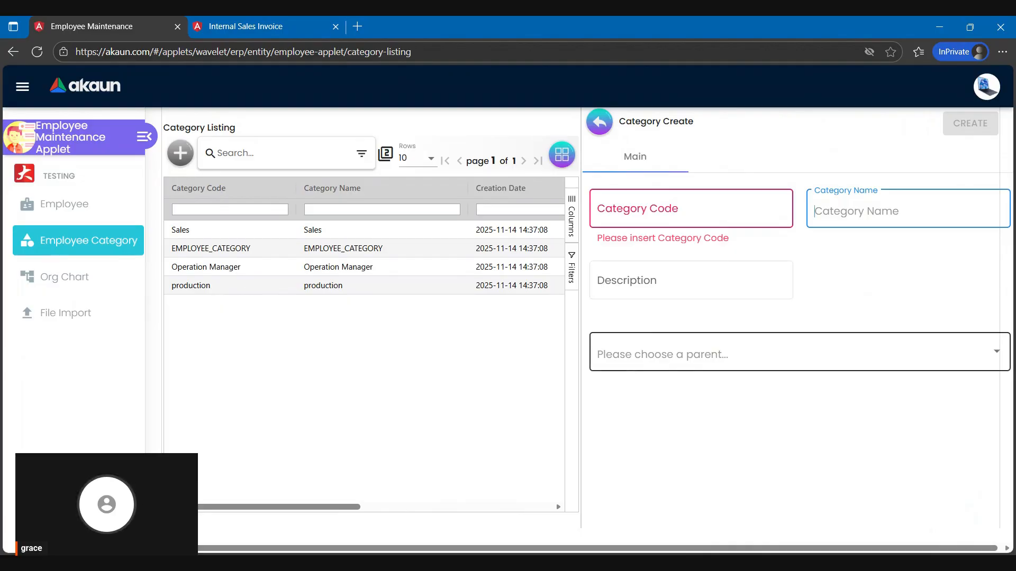
pyautogui.click(970, 354)
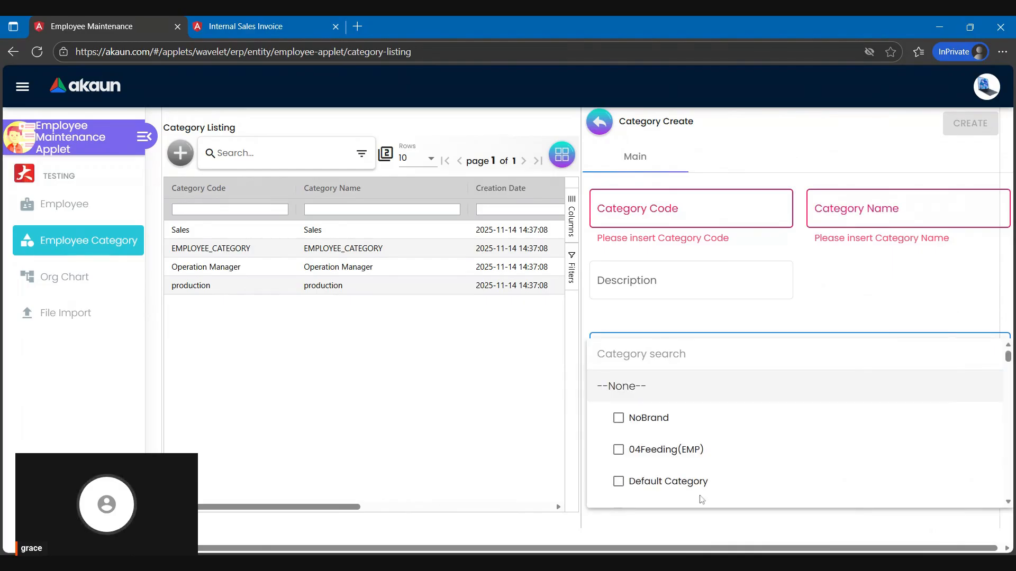
pyautogui.scroll(-3, 704, 459)
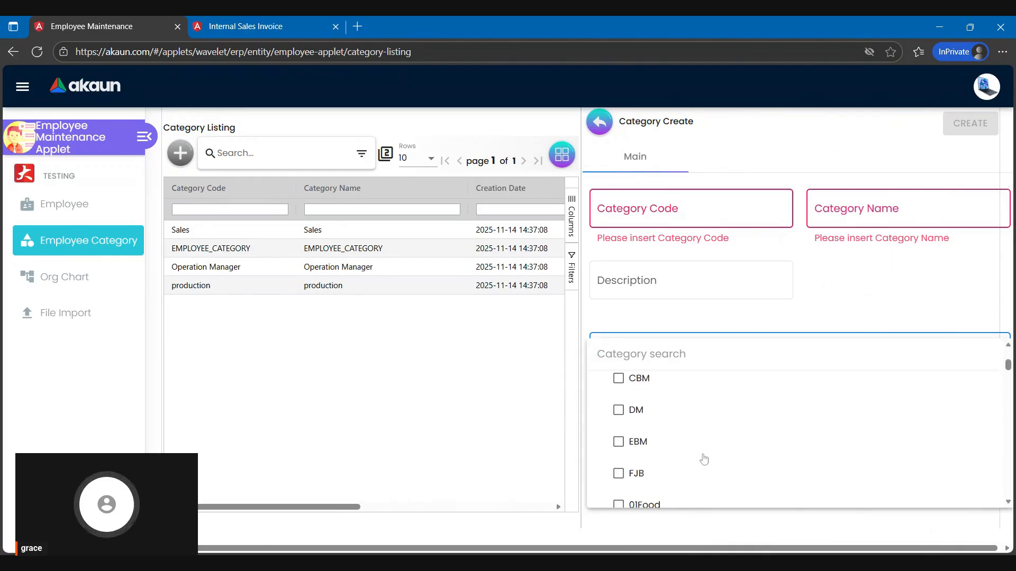
pyautogui.click(776, 315)
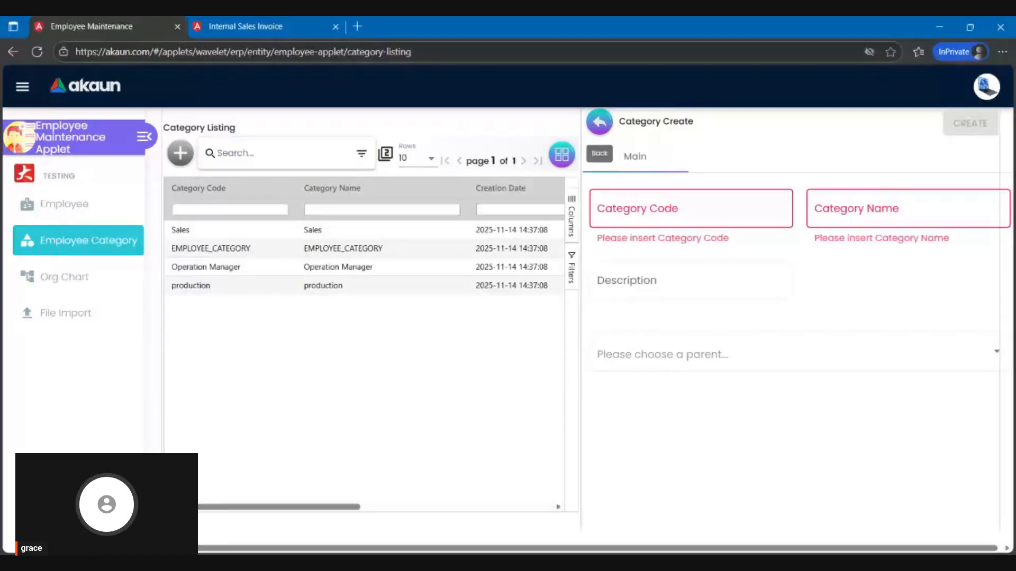
pyautogui.click(600, 121)
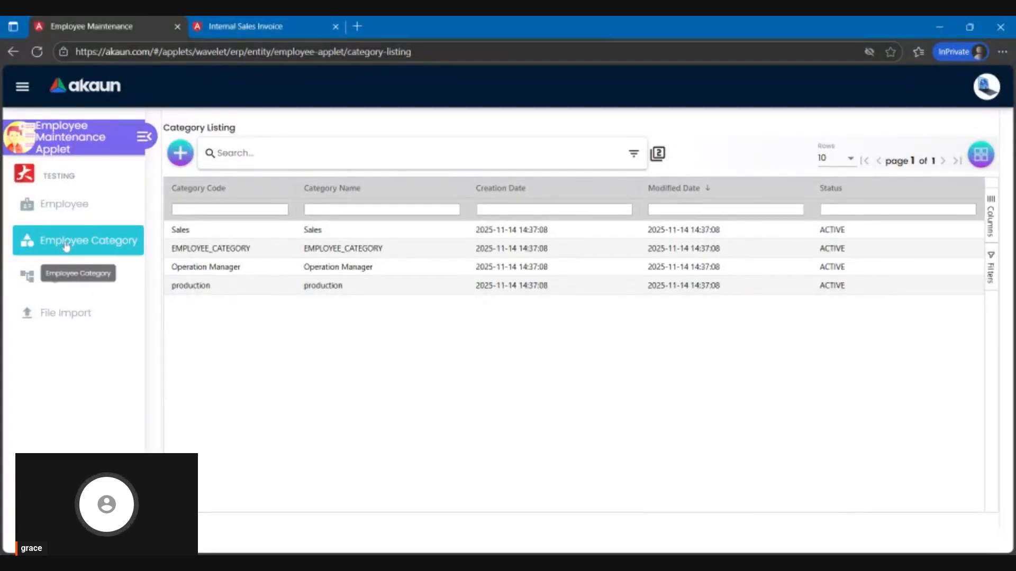
# Step: Return to the employee listing, collapse the navigation sidebar and view the rows-per-page options
pyautogui.click(86, 216)
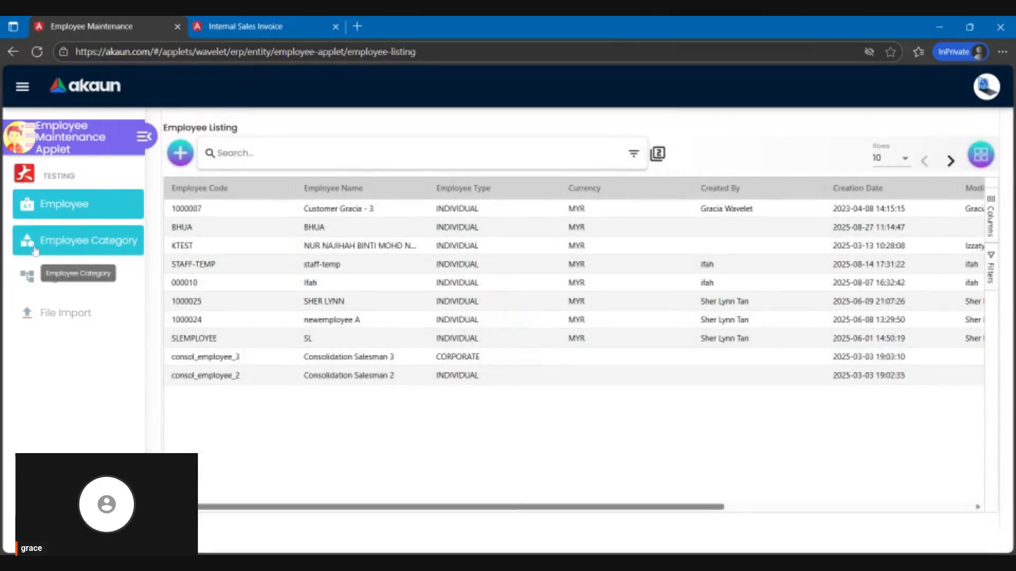
pyautogui.click(143, 136)
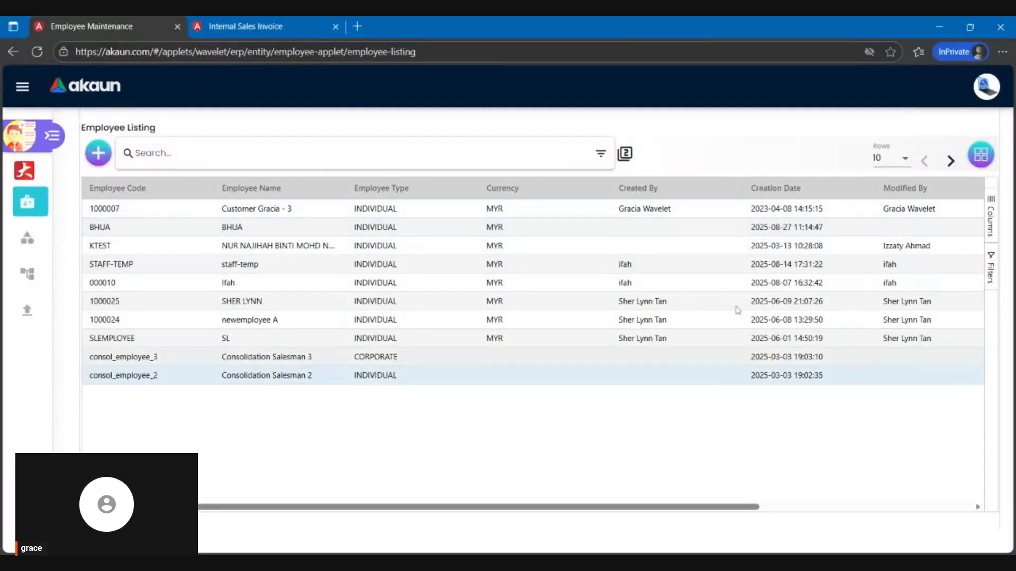
pyautogui.click(905, 158)
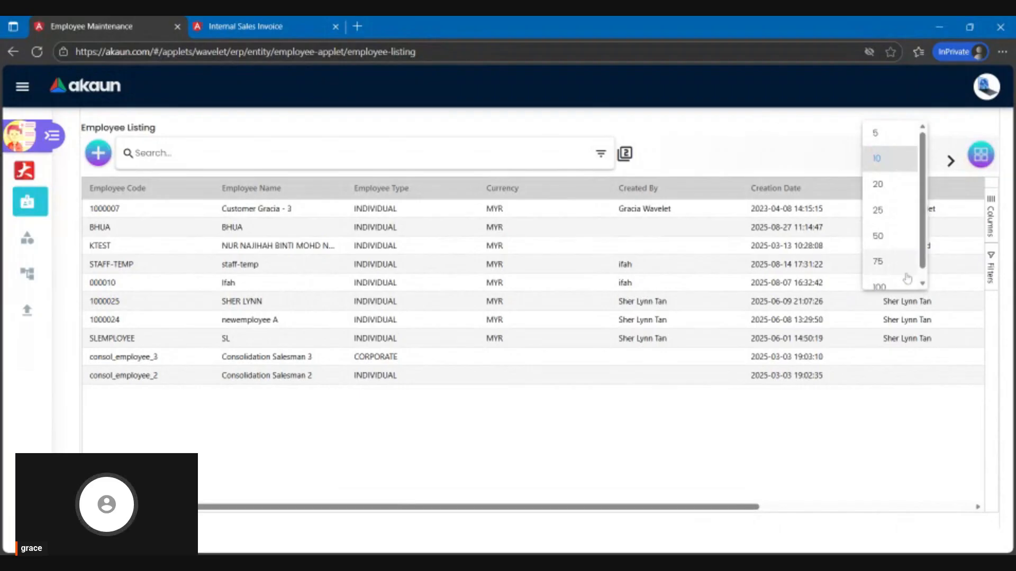
pyautogui.click(783, 138)
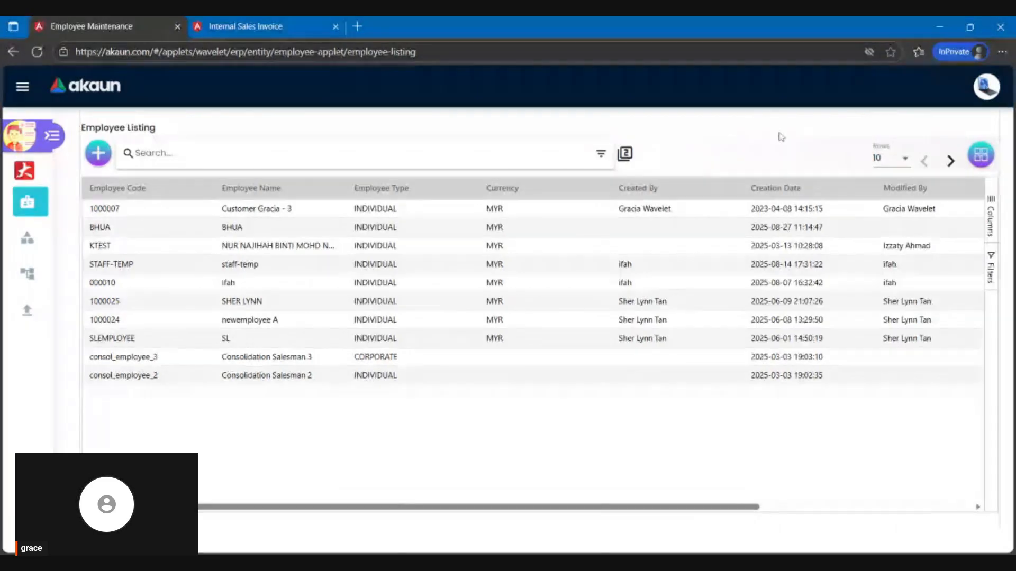
# Step: Examine the advanced search filters of the employee listing, including the status options, and close them without searching
pyautogui.click(601, 153)
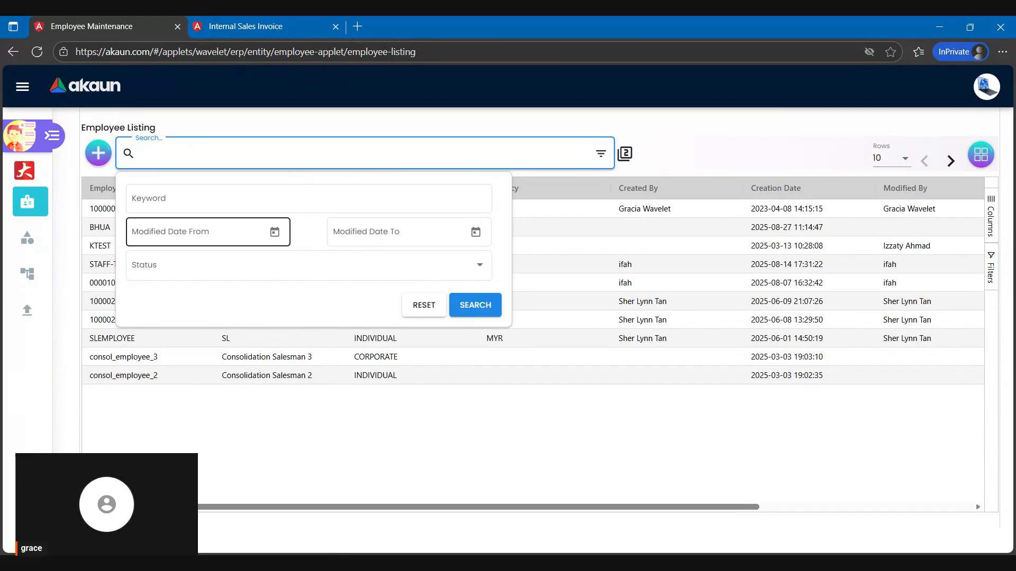
pyautogui.click(244, 264)
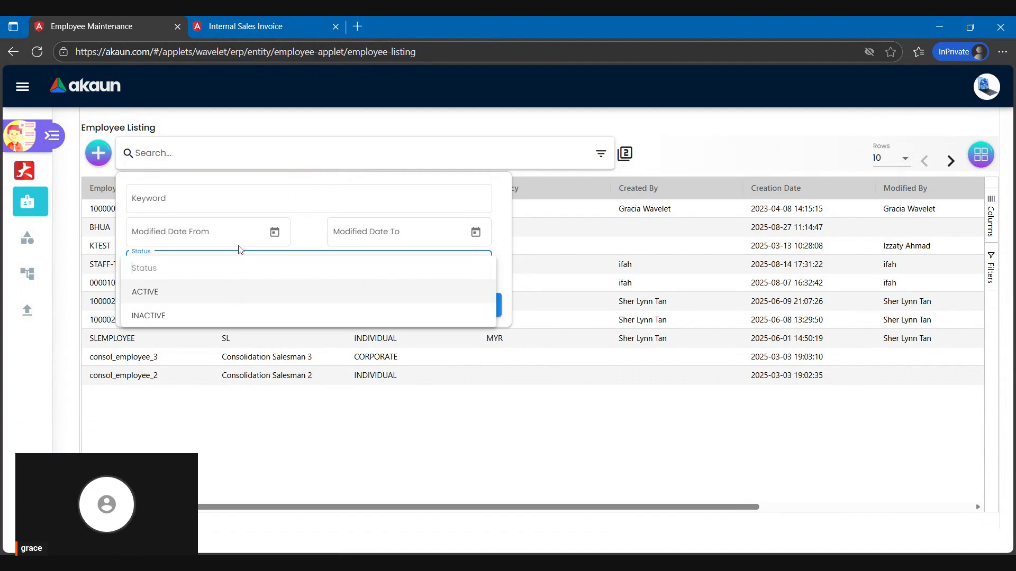
pyautogui.click(147, 151)
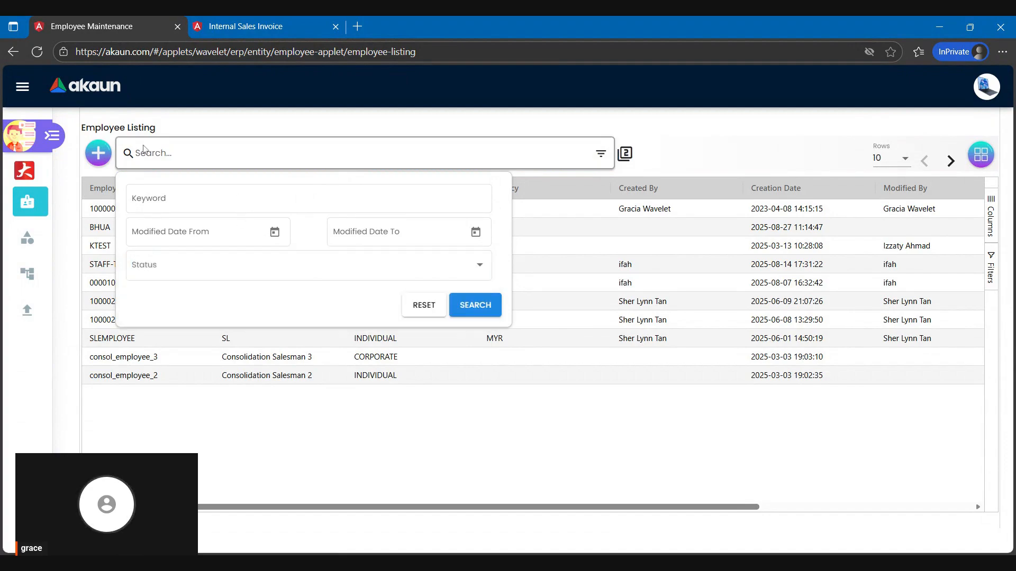
pyautogui.click(297, 125)
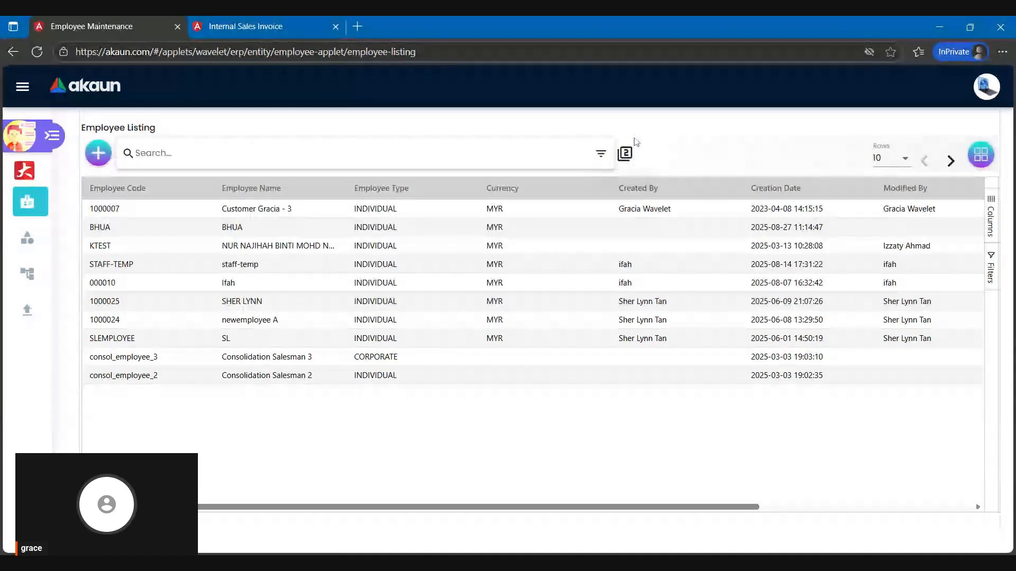
# Step: Preview the employee creation form in the two-column layout, and return to the employee listing with the single-column layout
pyautogui.click(625, 154)
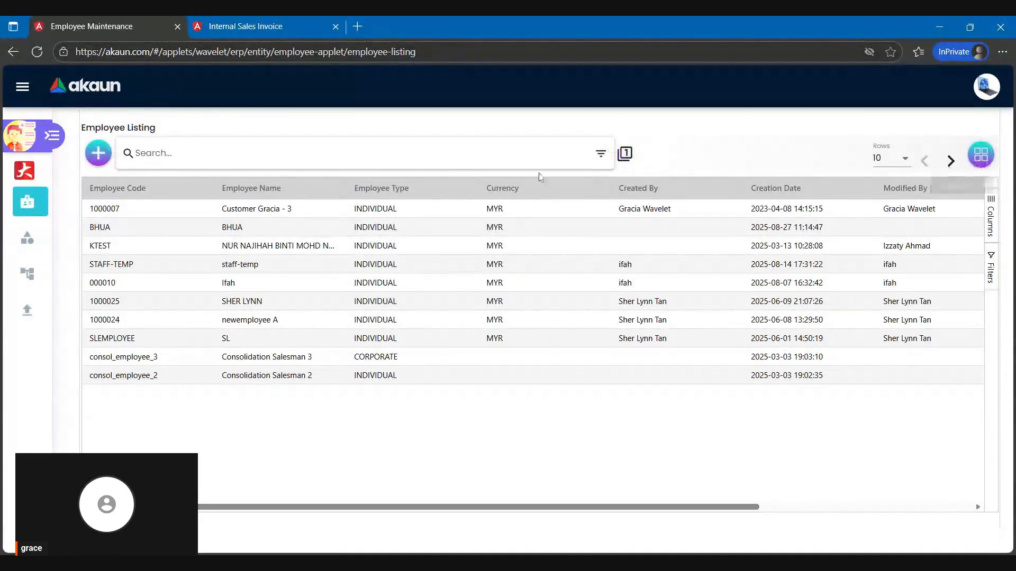
pyautogui.click(626, 154)
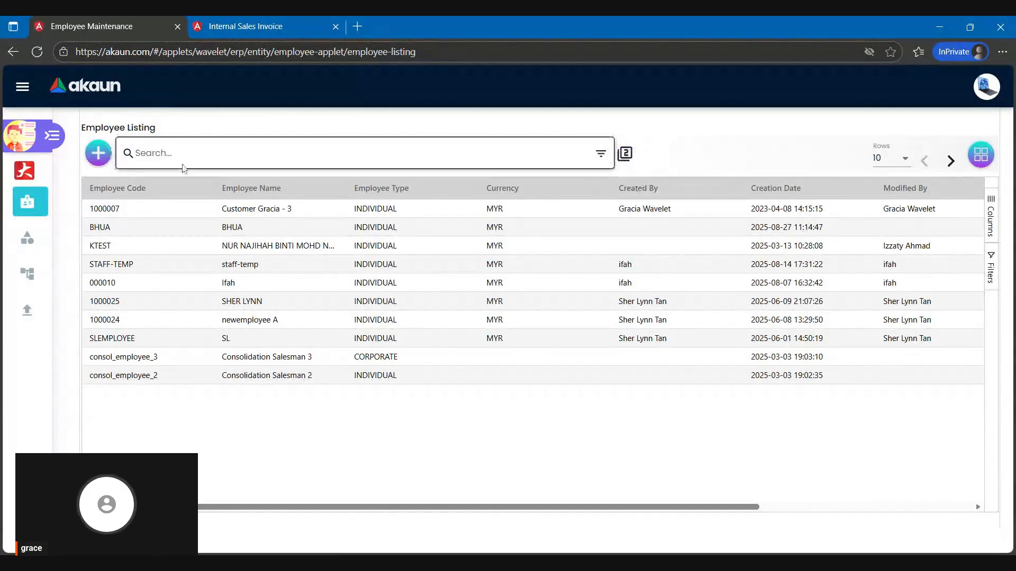
pyautogui.click(89, 154)
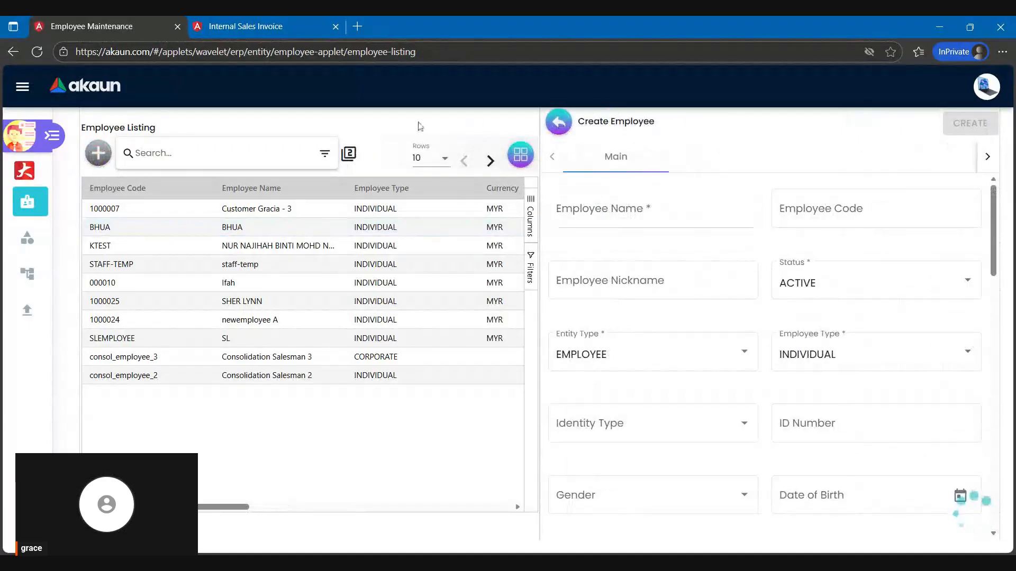
pyautogui.click(551, 126)
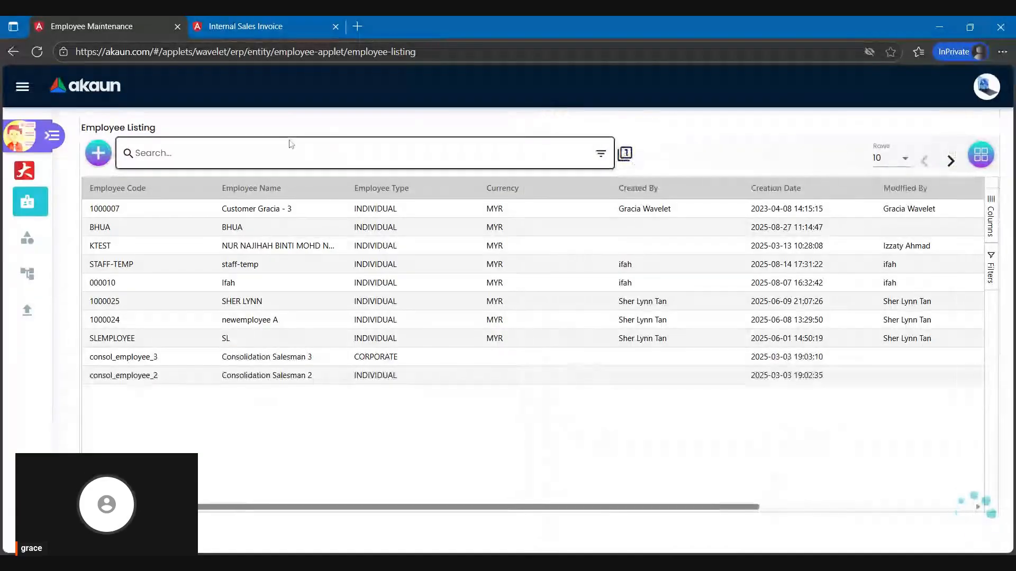
# Step: Open the blank employee creation form and examine its main fields, from employee name and code through currency and AR/AP type
pyautogui.click(98, 153)
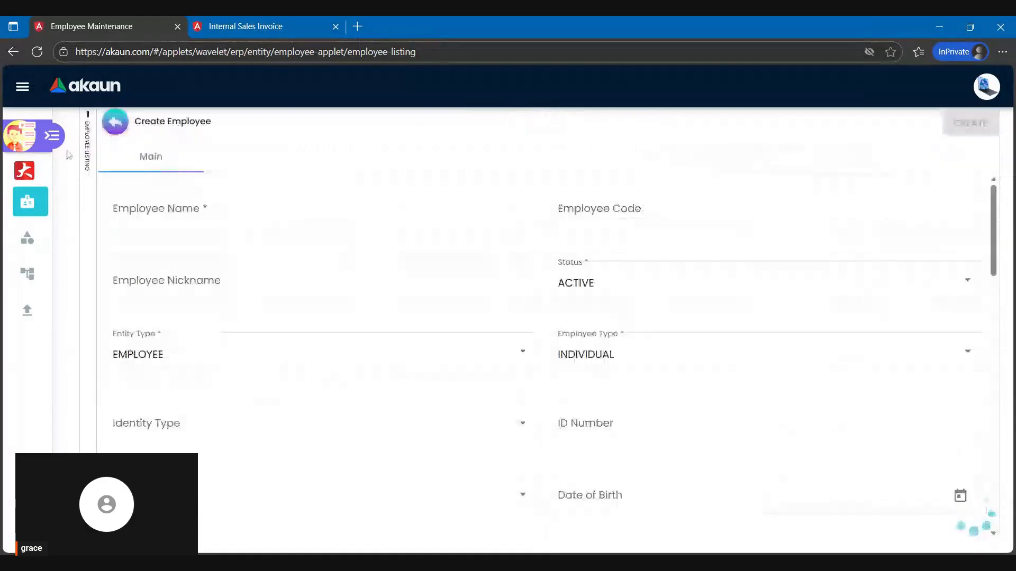
pyautogui.click(243, 216)
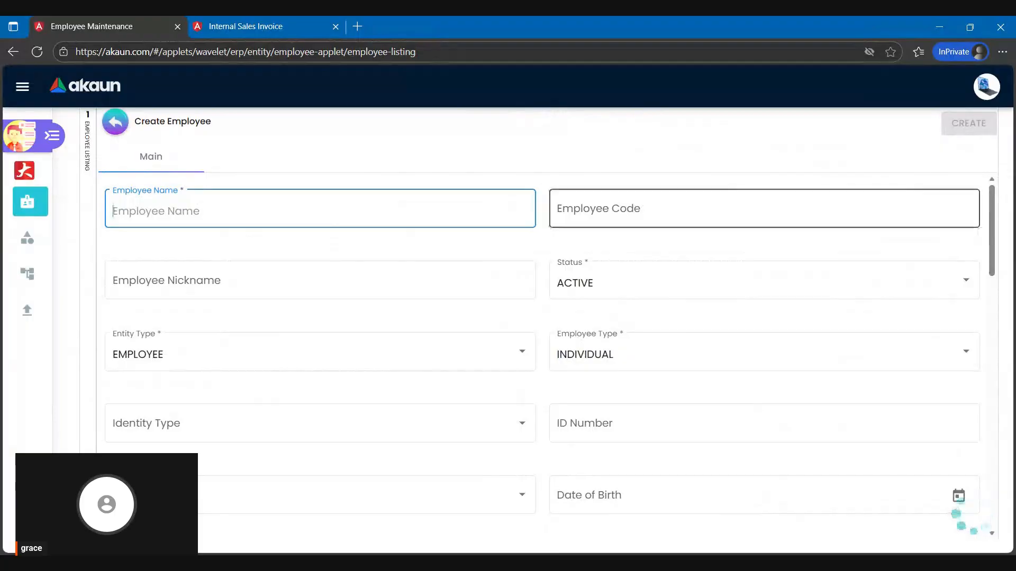
pyautogui.scroll(-3, 676, 277)
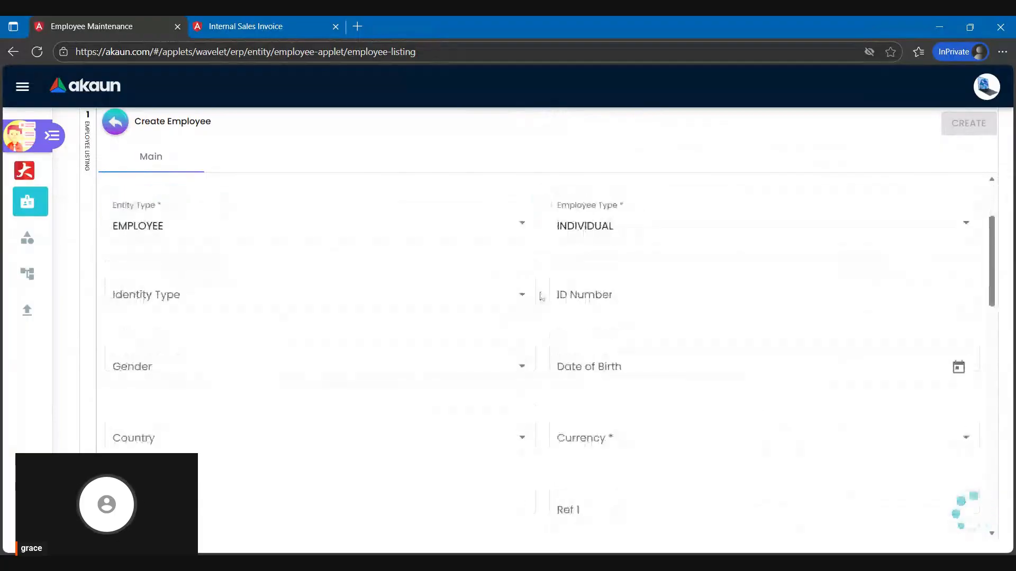
pyautogui.scroll(1, 311, 285)
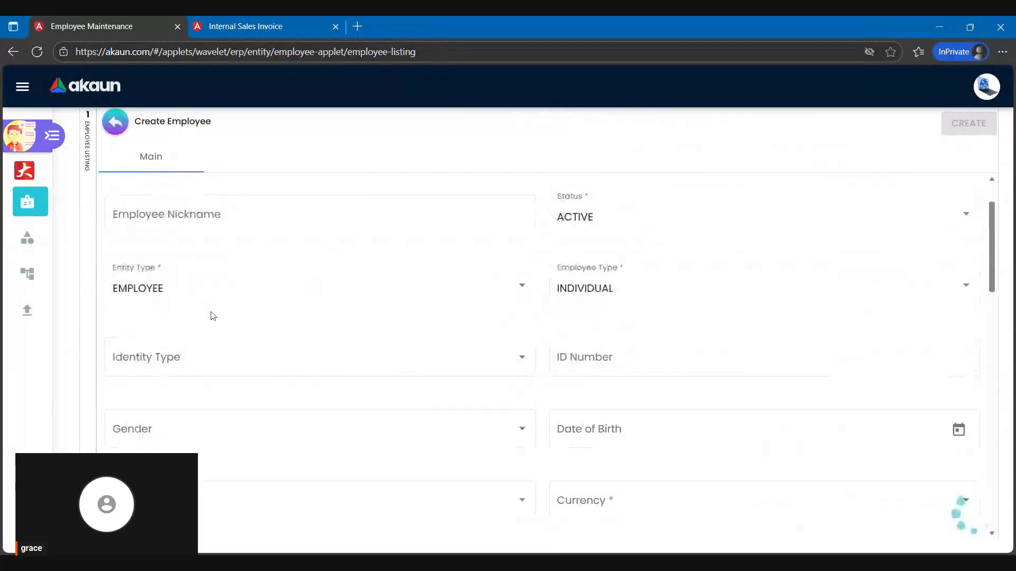
pyautogui.scroll(-2, 254, 336)
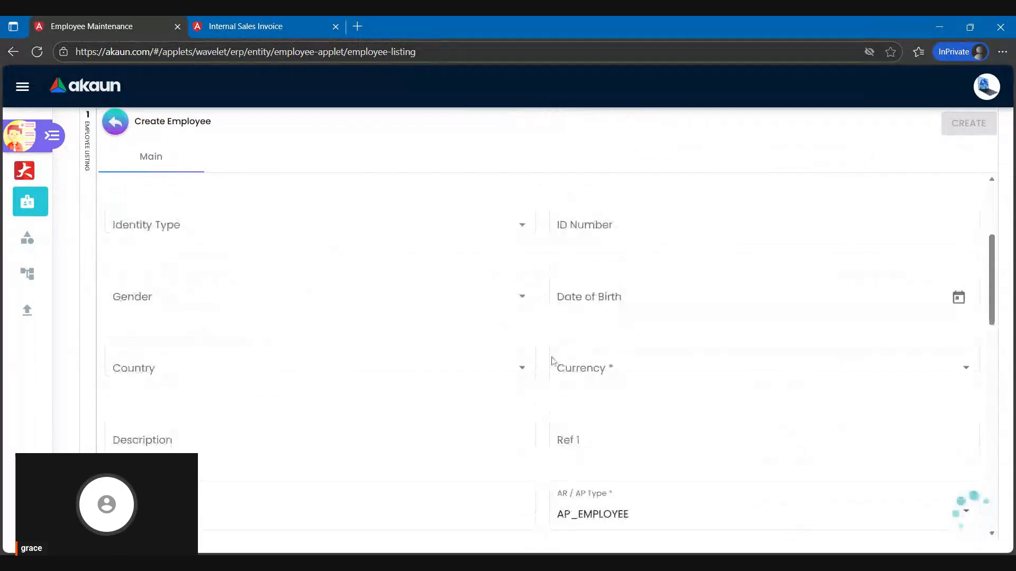
pyautogui.click(565, 369)
pyautogui.click(573, 408)
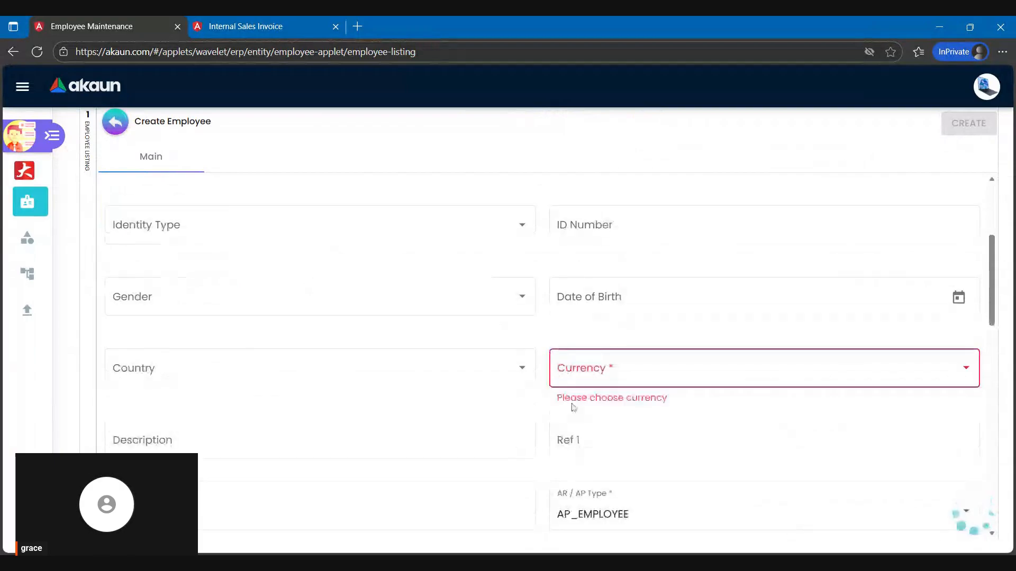
pyautogui.scroll(-2, 532, 252)
pyautogui.scroll(-3, 532, 253)
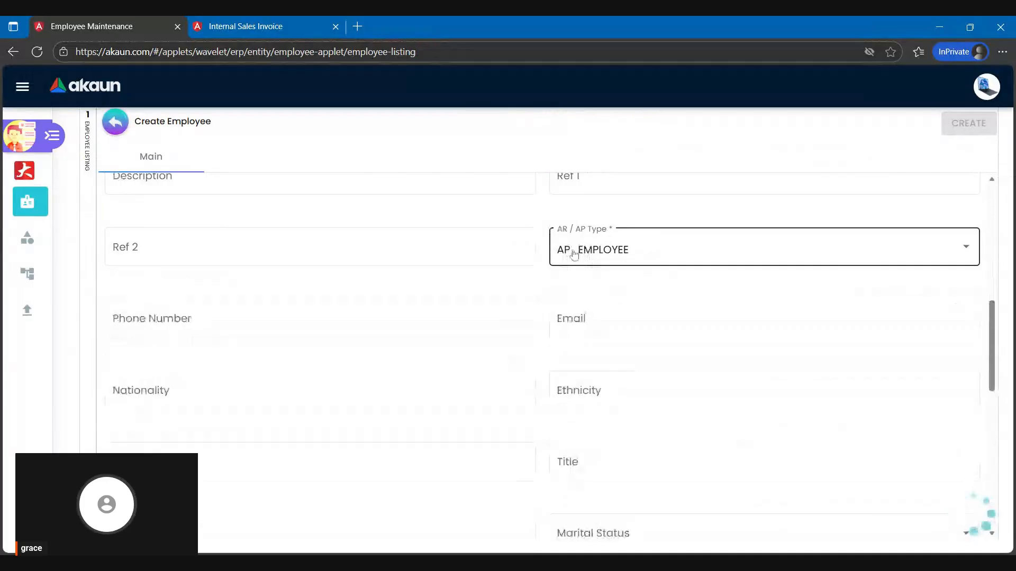
# Step: Examine the employment fields and branch options of the employee creation form, and close the form without creating an employee
pyautogui.scroll(-8, 574, 255)
pyautogui.click(501, 494)
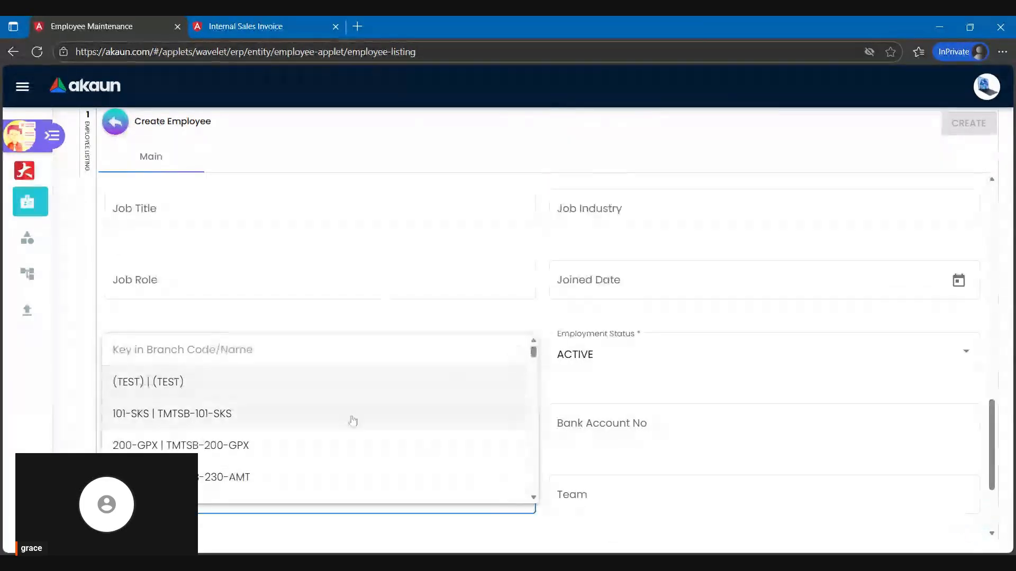
pyautogui.click(601, 470)
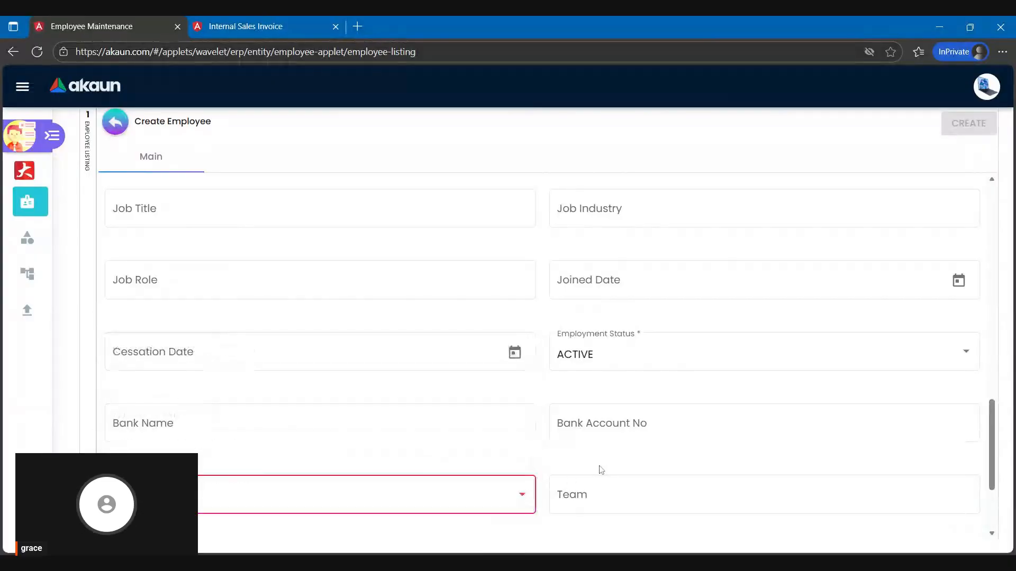
pyautogui.click(518, 496)
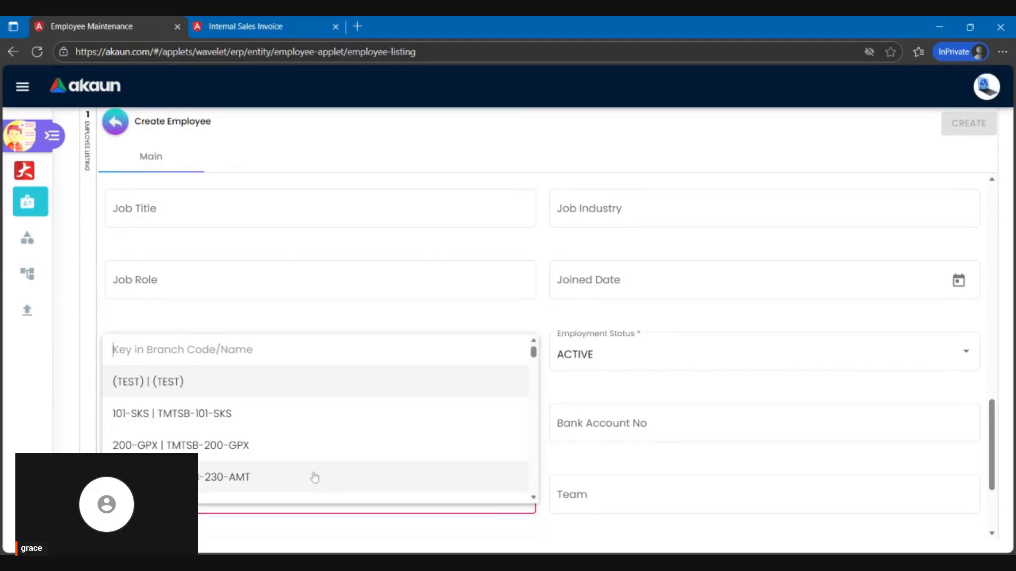
pyautogui.click(237, 525)
pyautogui.scroll(-3, 402, 519)
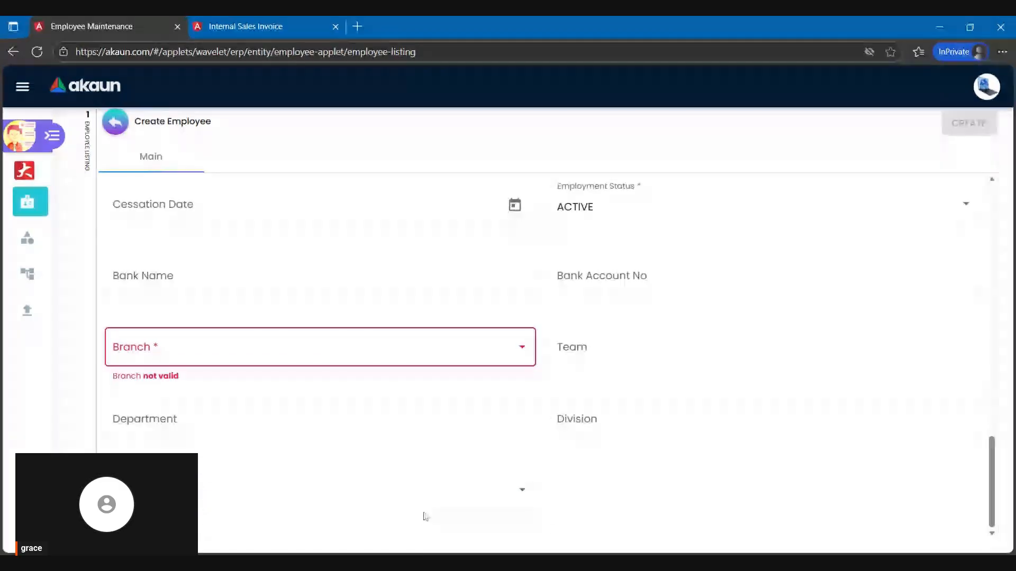
pyautogui.scroll(5, 421, 460)
pyautogui.click(108, 132)
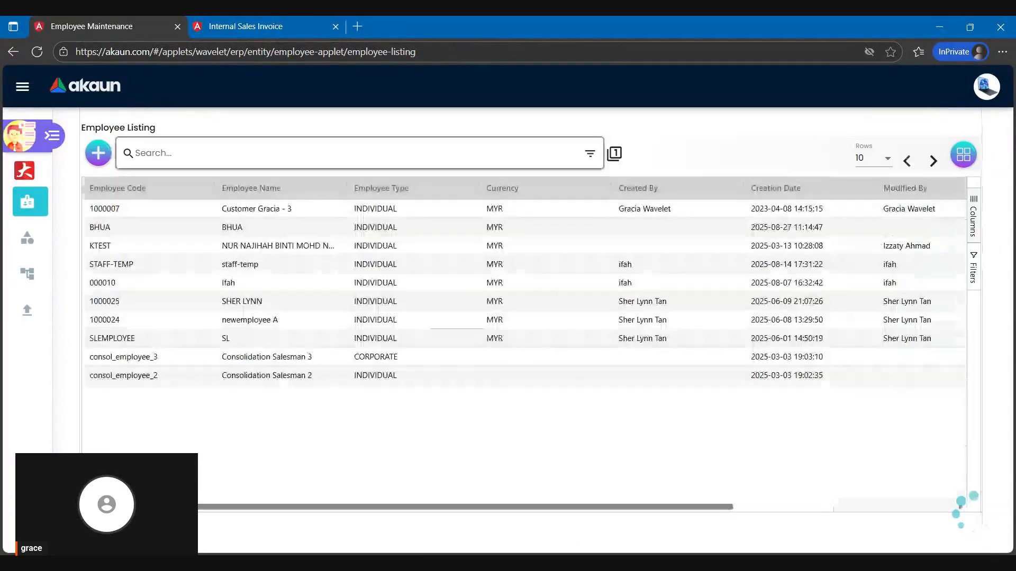
# Step: Open the first employee record in the listing and examine its main fields, including name, code, status and entity type
pyautogui.click(219, 210)
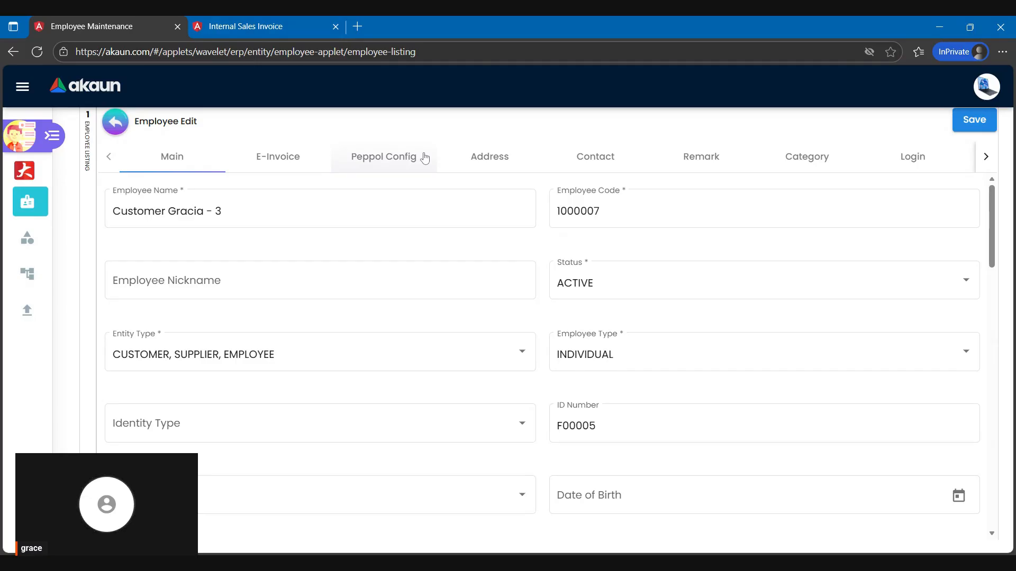
pyautogui.click(278, 195)
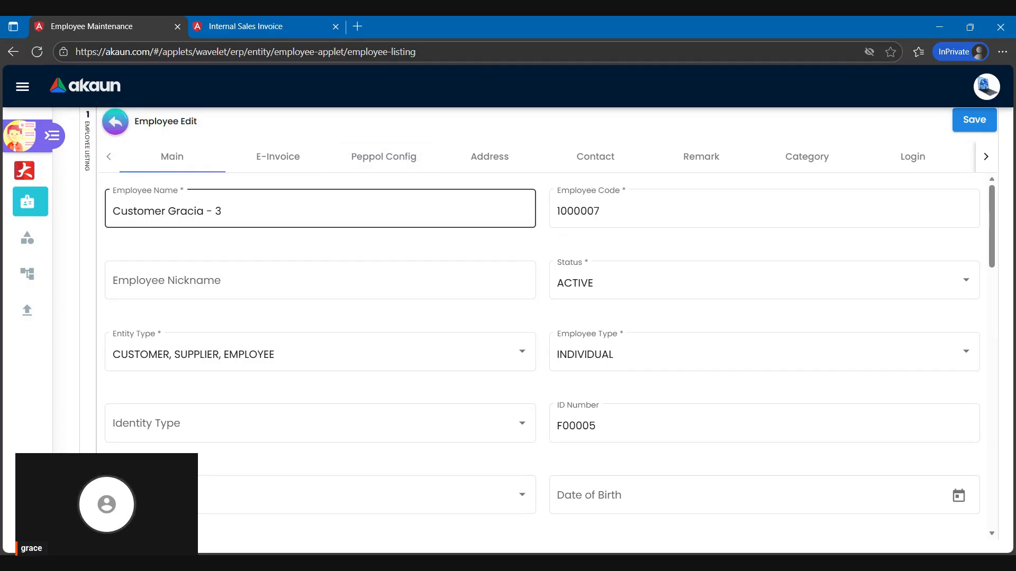
pyautogui.click(623, 242)
pyautogui.scroll(-1, 369, 322)
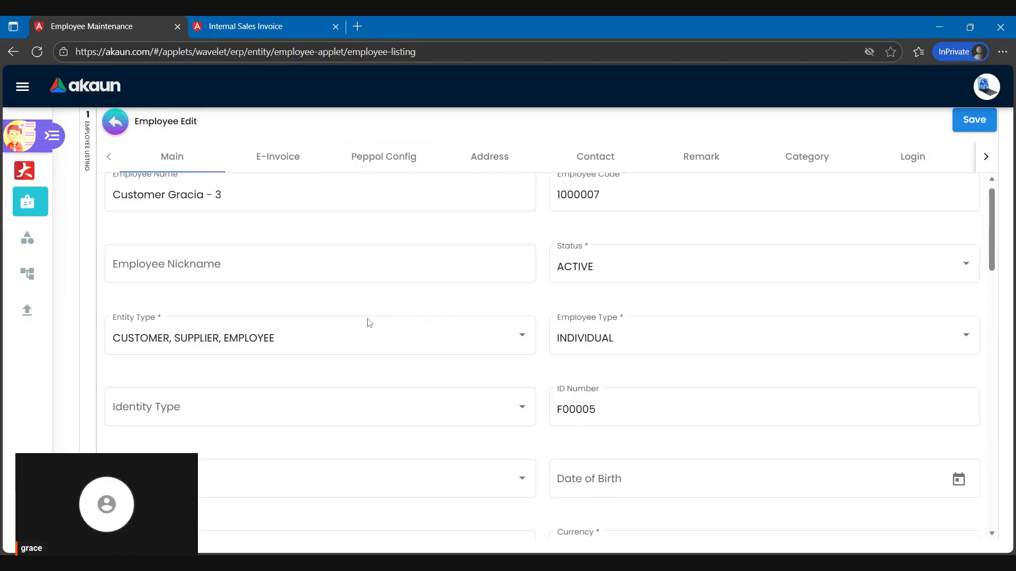
pyautogui.scroll(-1, 369, 323)
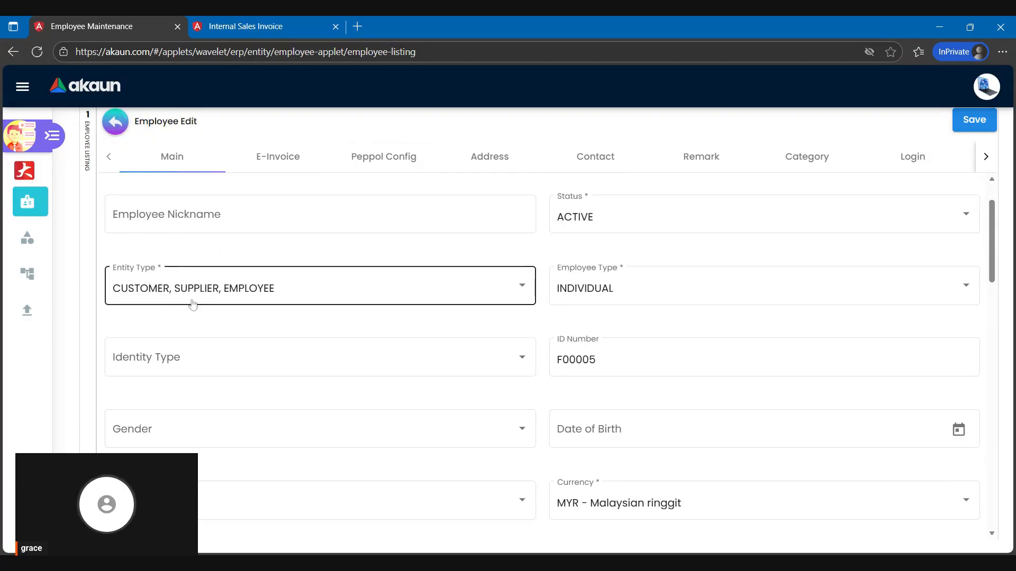
# Step: Show the employee's entity type options, clear CUSTOMER and select it again, and close the options
pyautogui.click(194, 300)
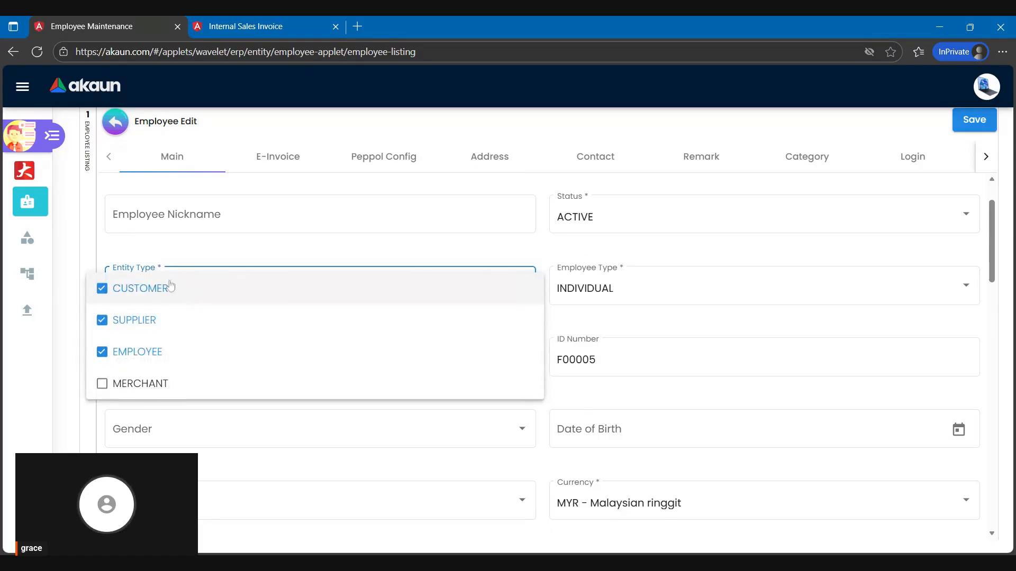
pyautogui.click(138, 292)
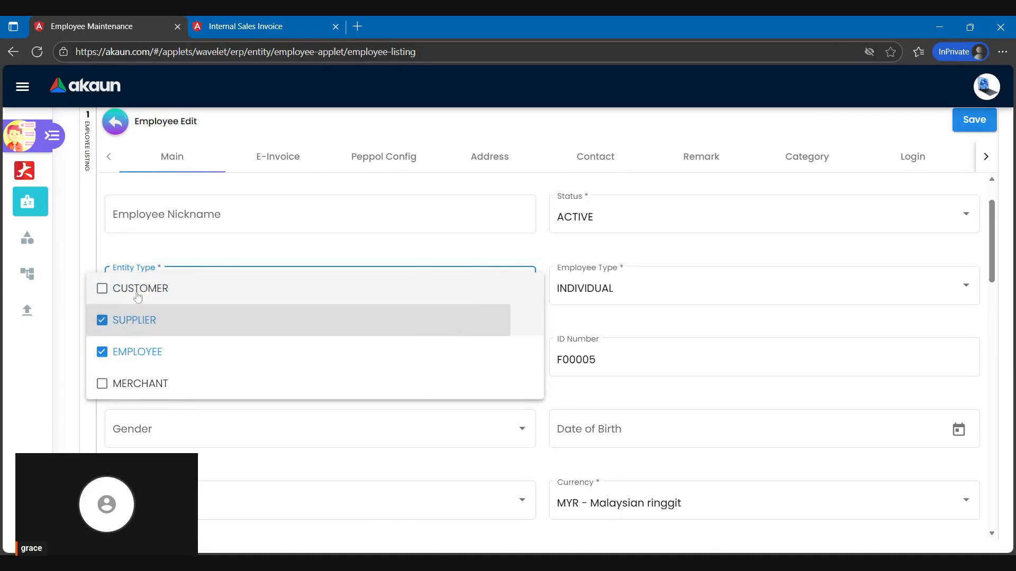
pyautogui.click(138, 295)
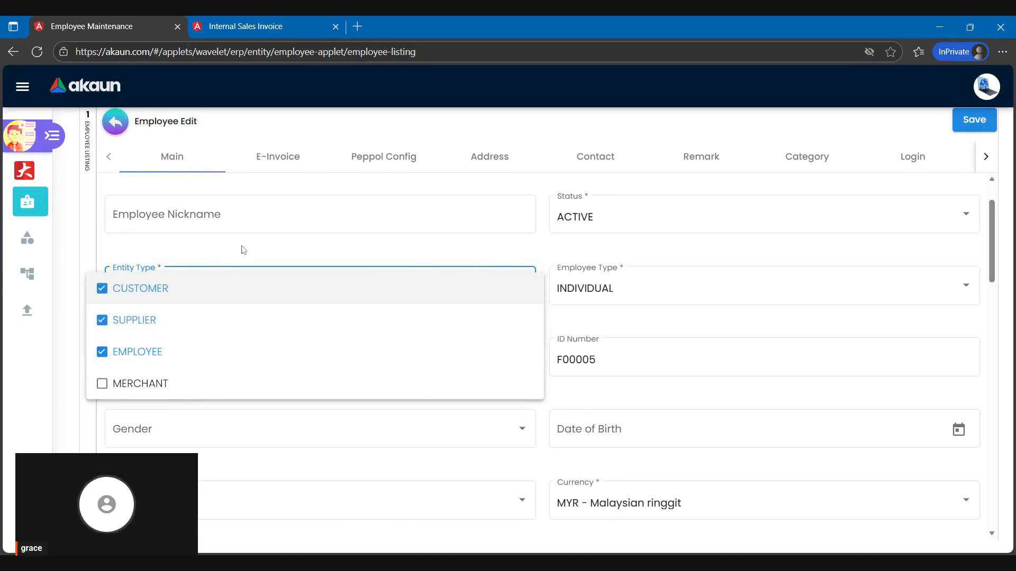
pyautogui.click(244, 250)
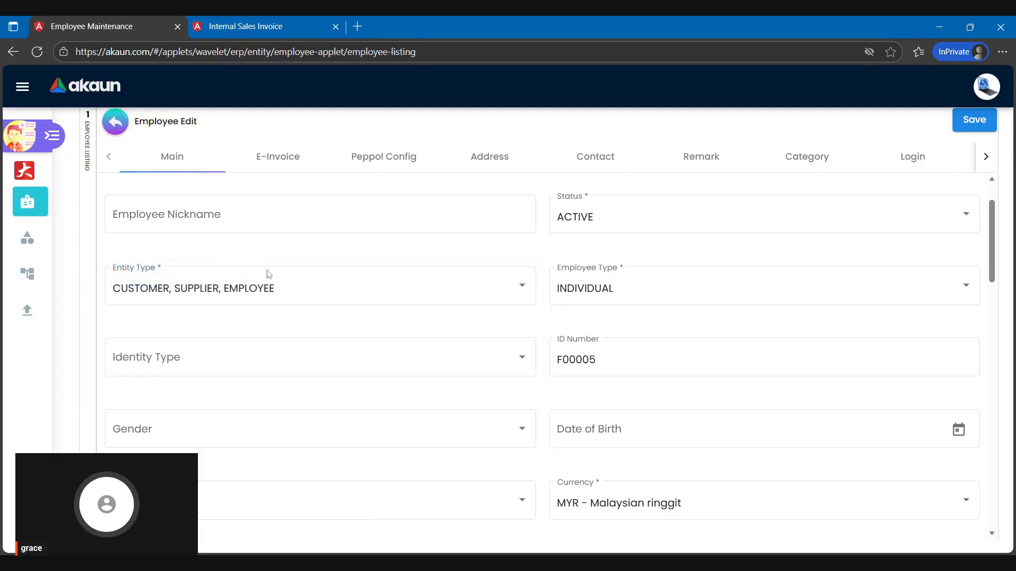
# Step: Examine the rest of the employee's main details, from country and currency through the job, bank and branch fields
pyautogui.scroll(2, 267, 274)
pyautogui.click(201, 208)
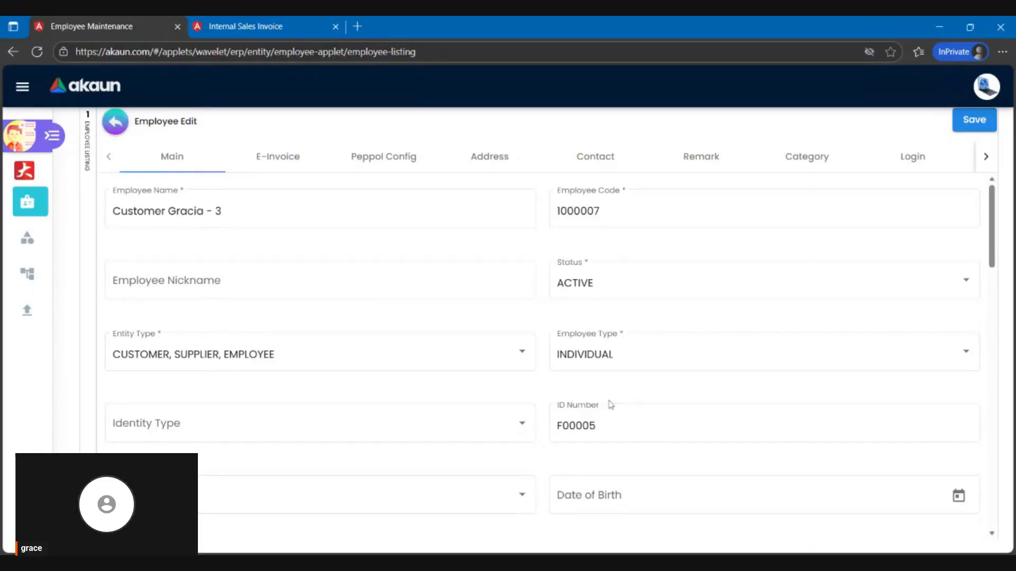
pyautogui.scroll(-3, 609, 405)
pyautogui.scroll(-4, 539, 325)
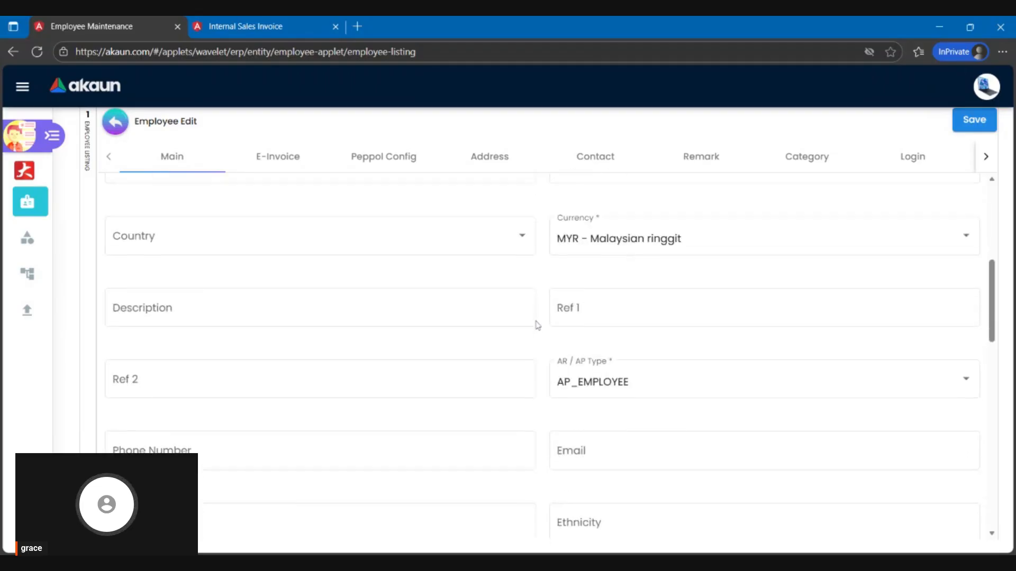
pyautogui.scroll(-9, 526, 422)
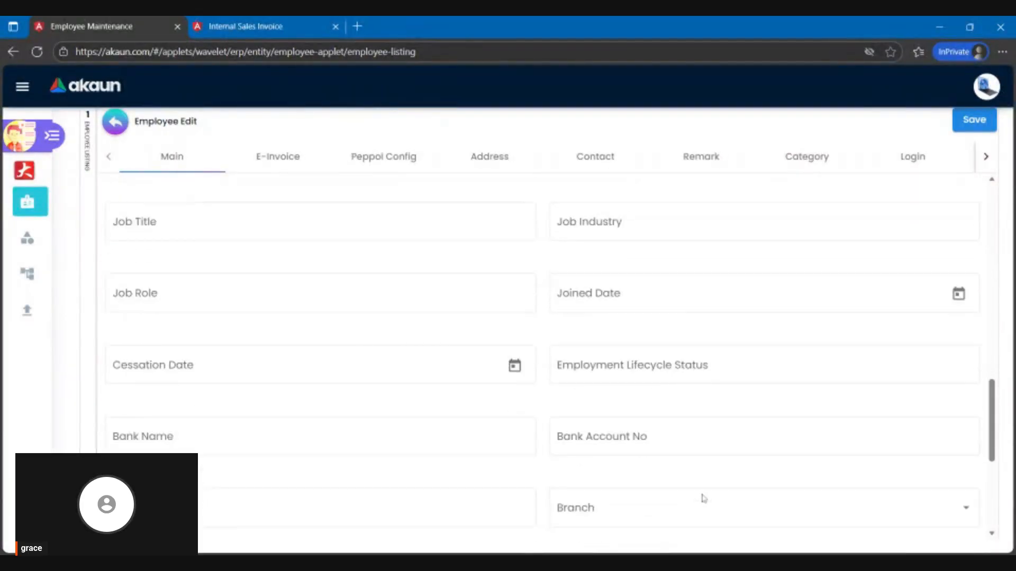
pyautogui.scroll(-3, 704, 499)
pyautogui.scroll(12, 674, 462)
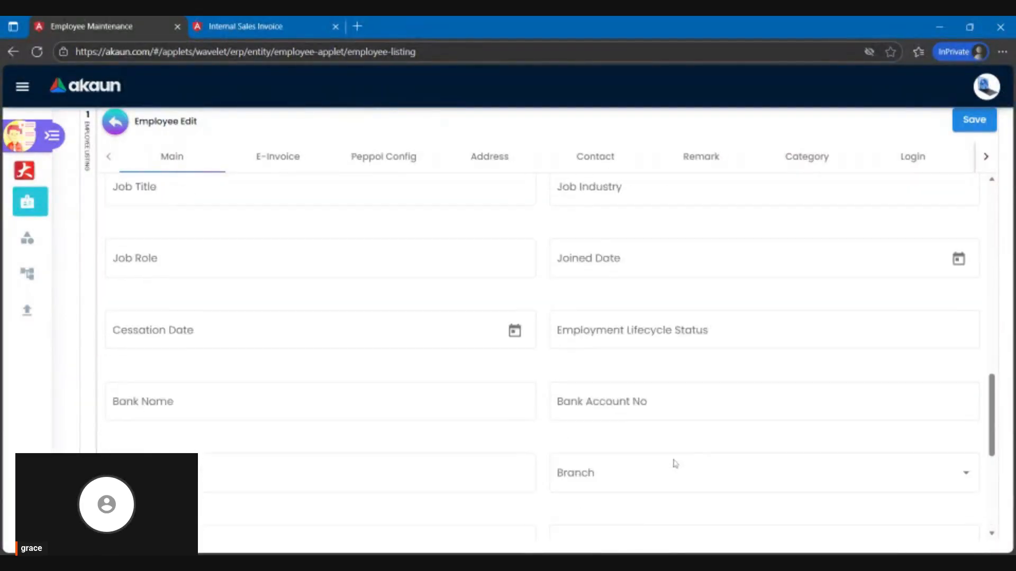
# Step: Review the employee's e-invoice, contact, address and remark sections
pyautogui.click(306, 160)
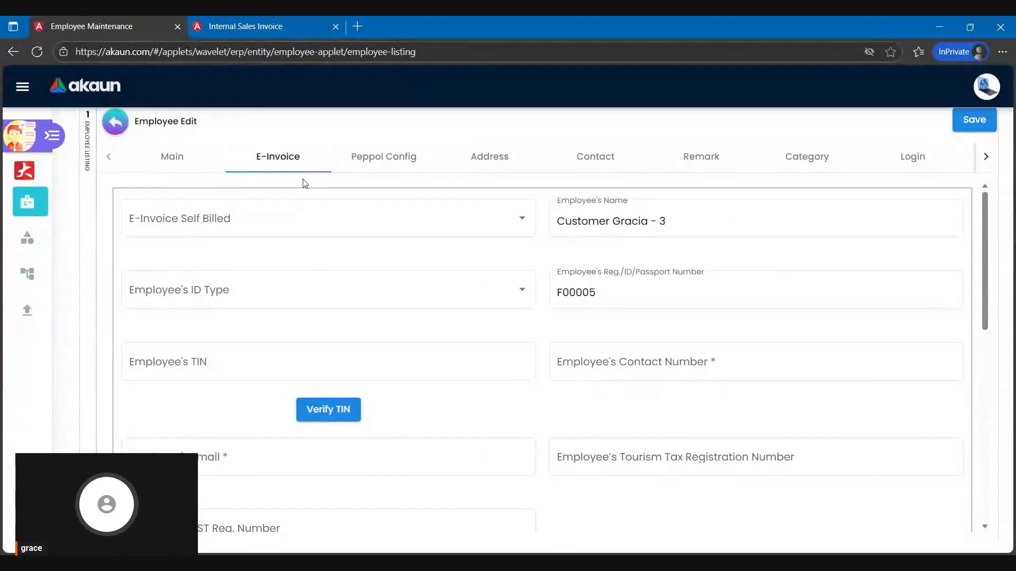
pyautogui.click(609, 164)
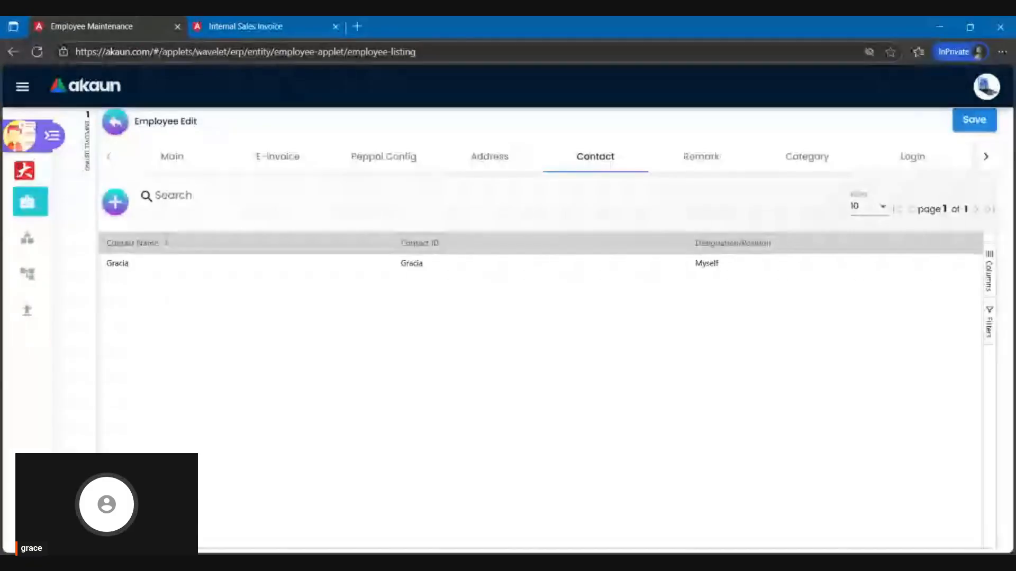
pyautogui.click(491, 171)
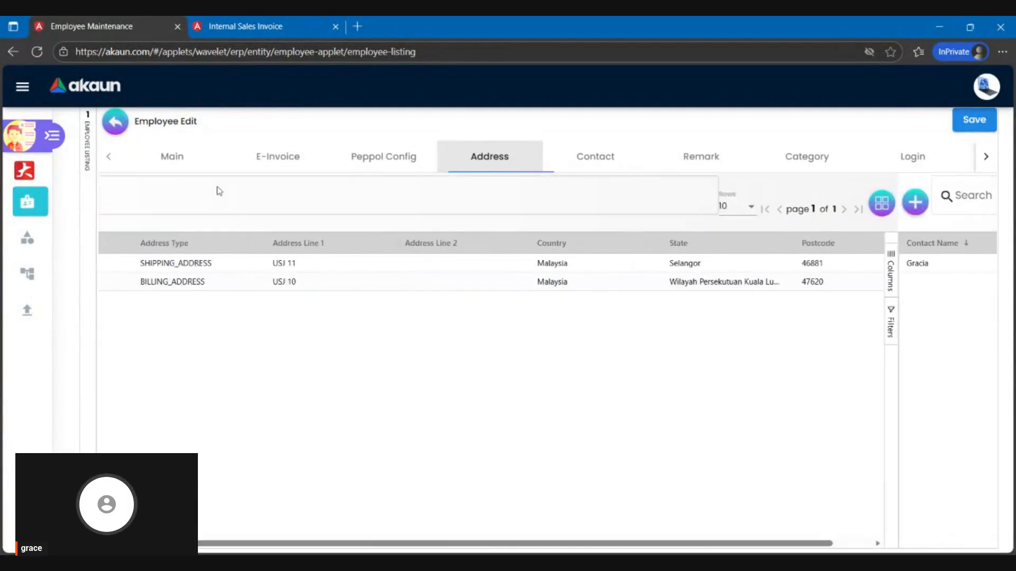
pyautogui.click(725, 169)
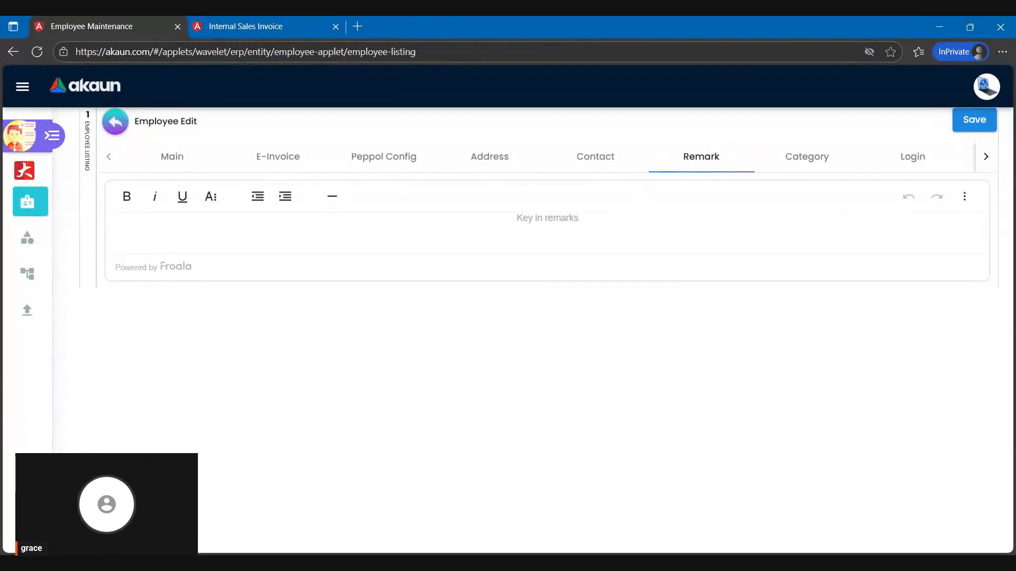
# Step: Add the Sales category to the employee and show the employee's category list
pyautogui.click(770, 170)
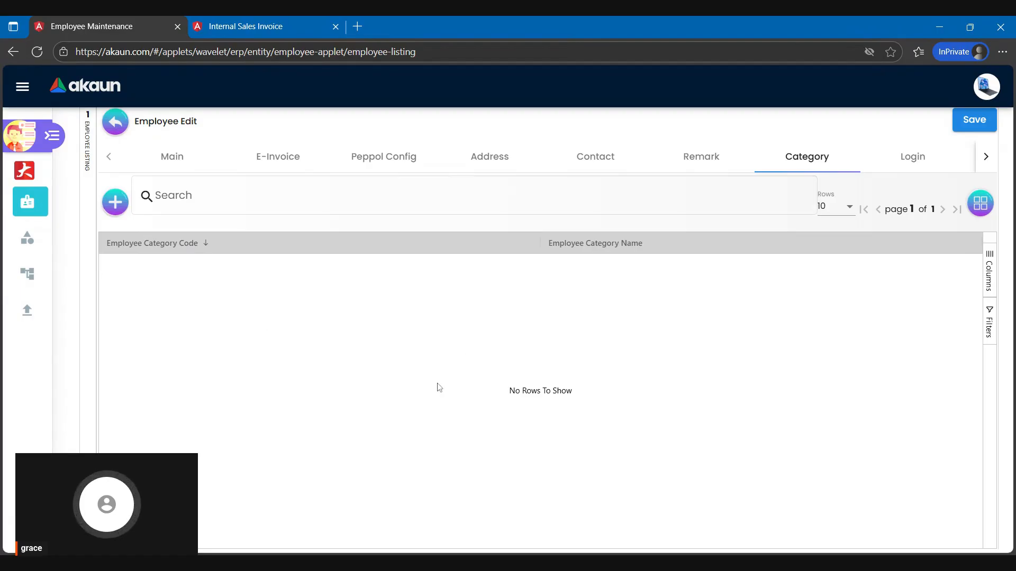
pyautogui.click(127, 206)
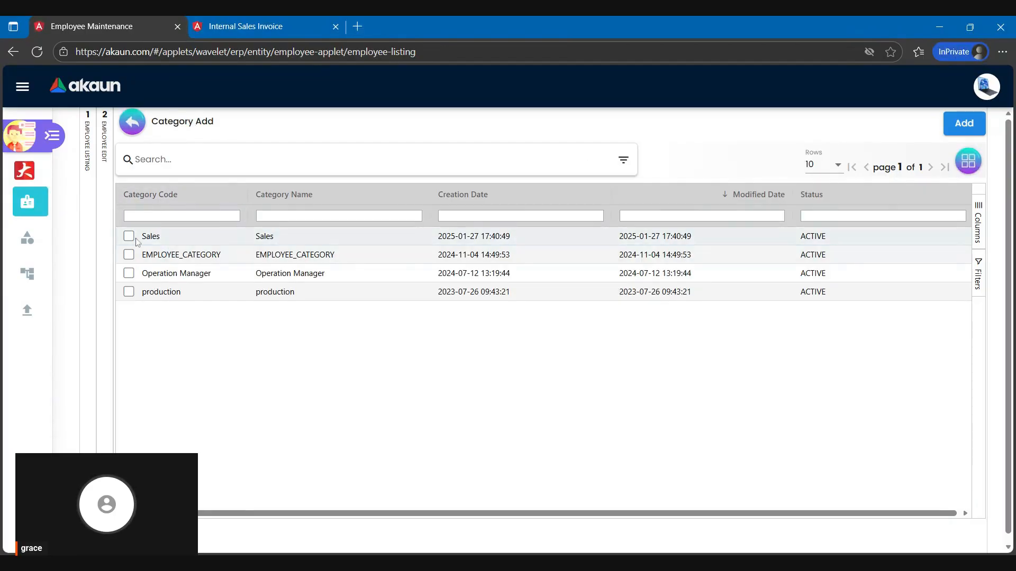
pyautogui.click(129, 237)
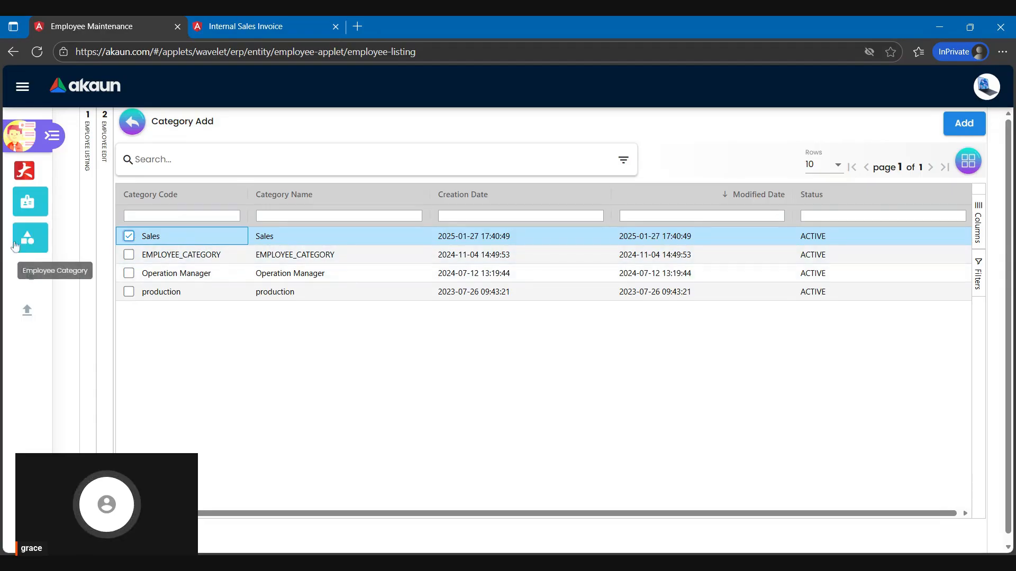
pyautogui.click(963, 125)
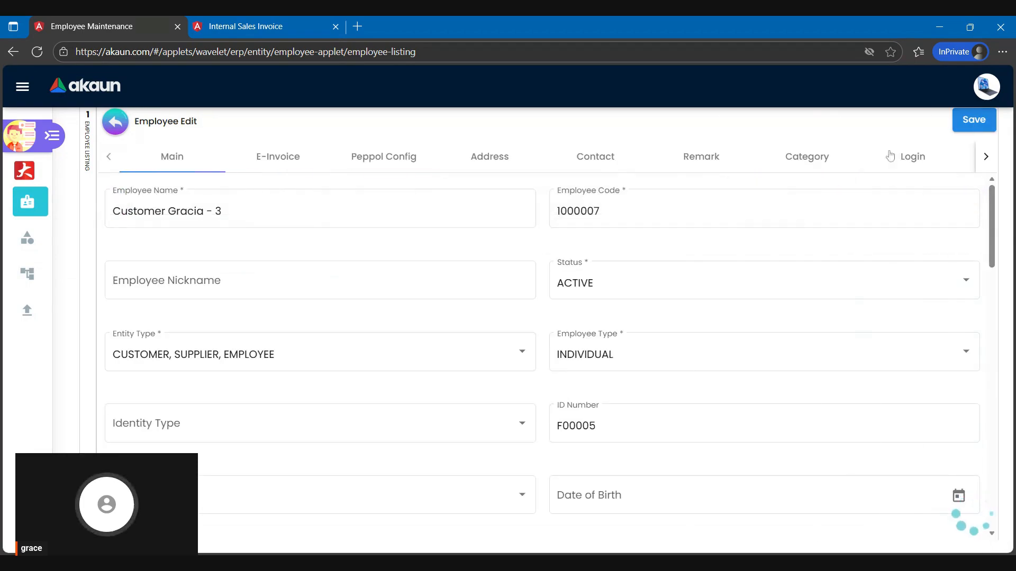
pyautogui.click(803, 165)
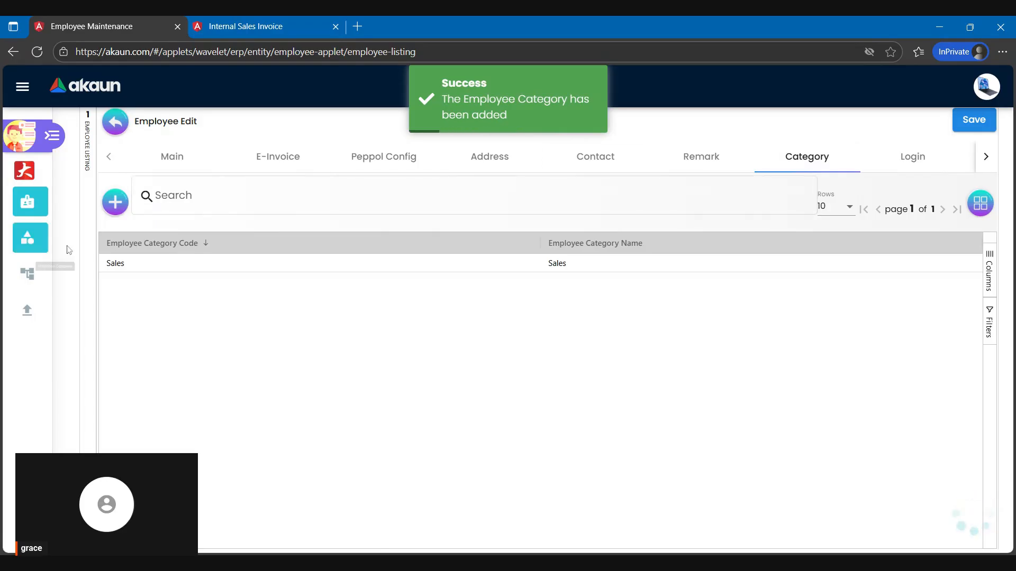
# Step: Examine the employee's login access and return to the main details
pyautogui.click(901, 168)
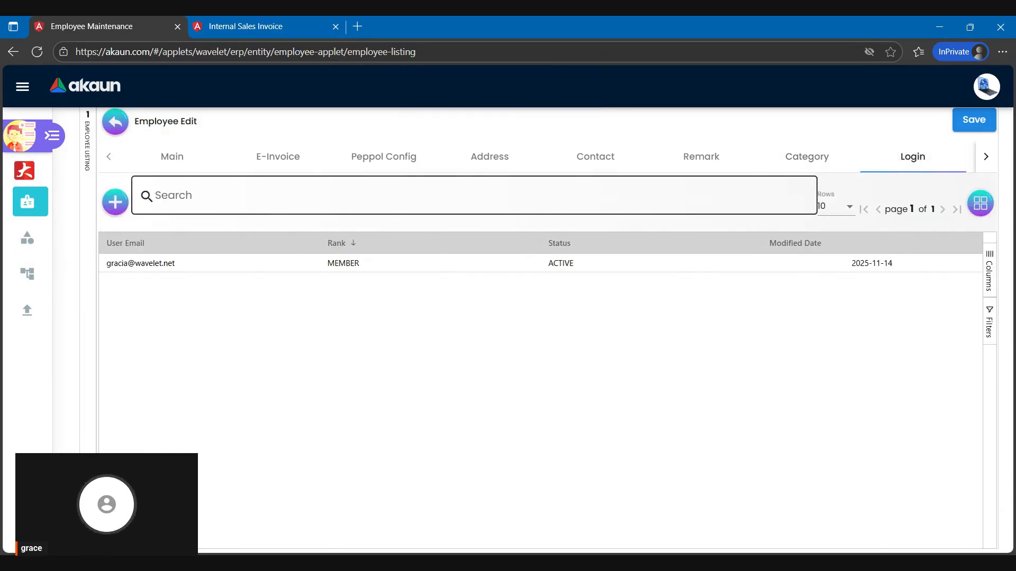
pyautogui.click(986, 157)
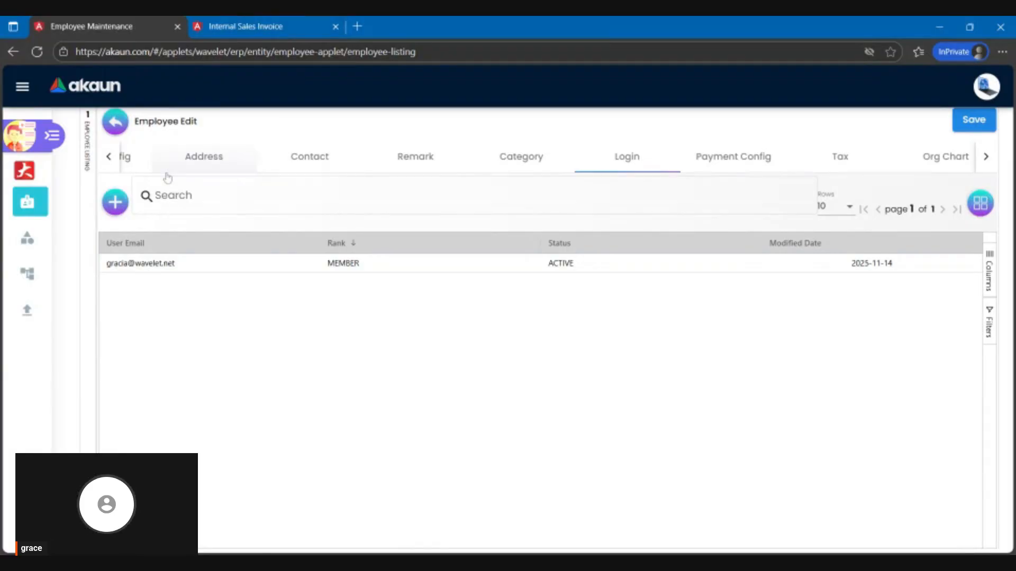
pyautogui.click(107, 164)
pyautogui.click(209, 154)
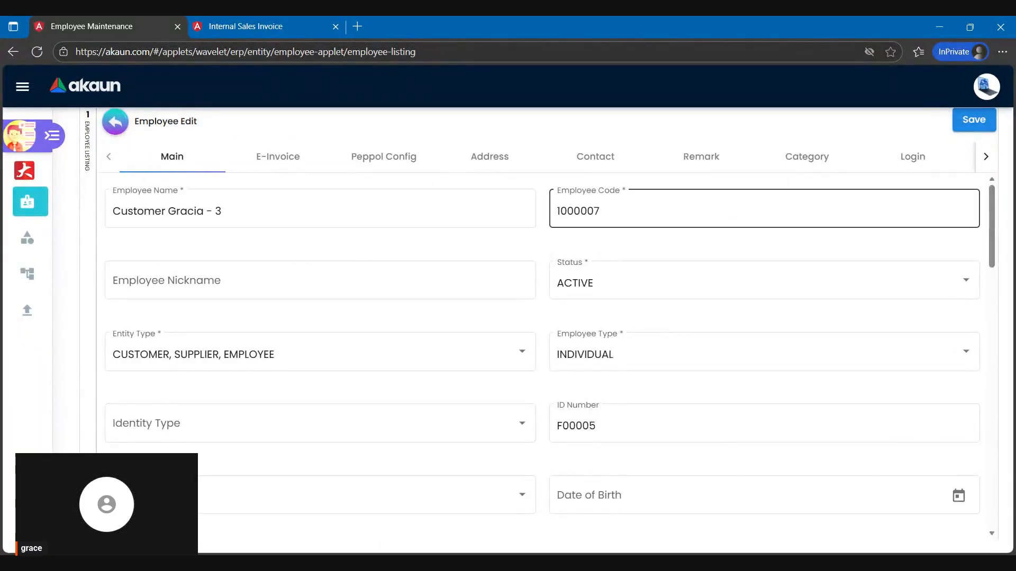
# Step: Look through the employee's payment configuration, tax, org chart, branch linking and company linking sections, ending on branch linking
pyautogui.click(967, 156)
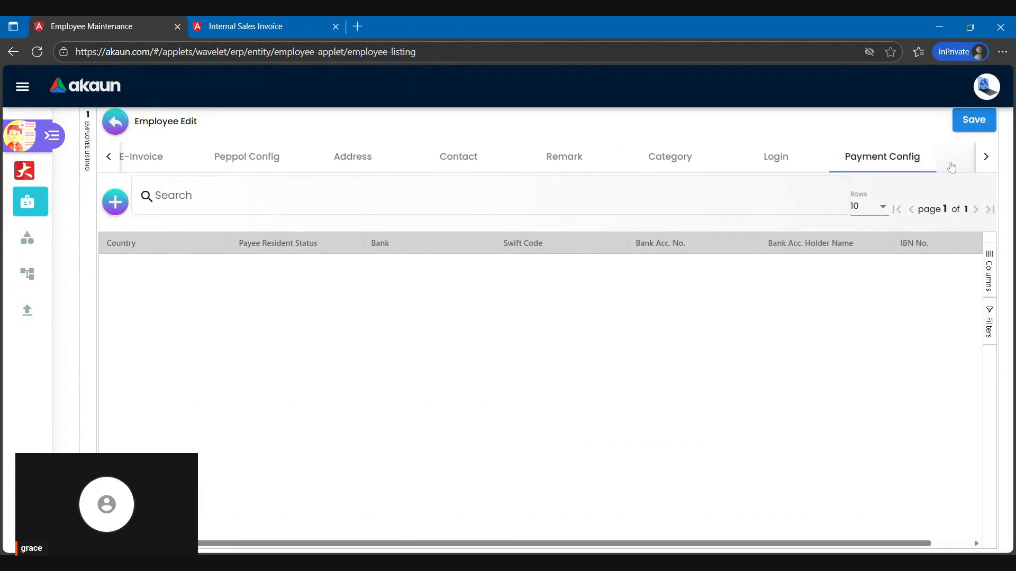
pyautogui.click(967, 158)
pyautogui.click(968, 161)
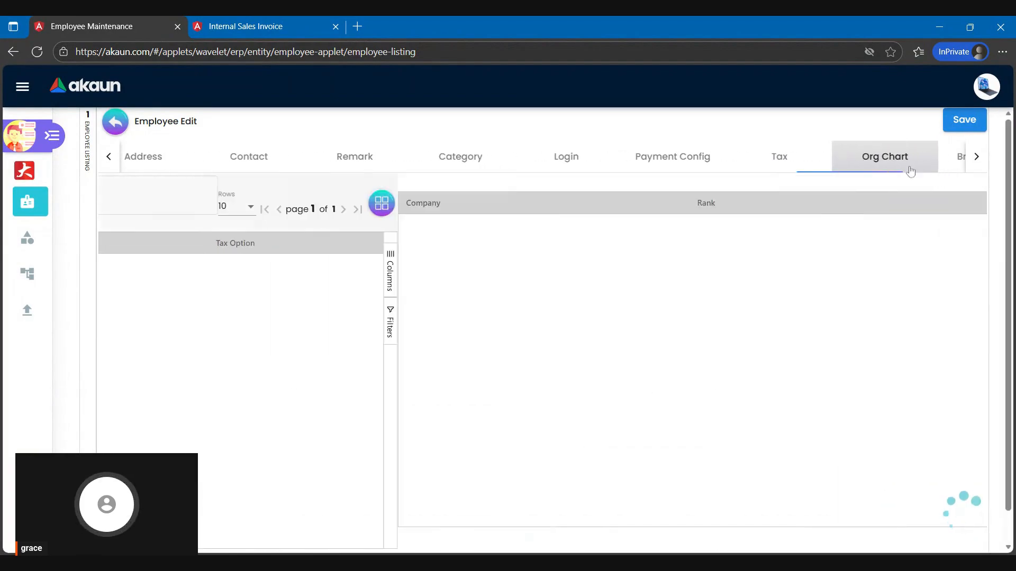
pyautogui.click(958, 161)
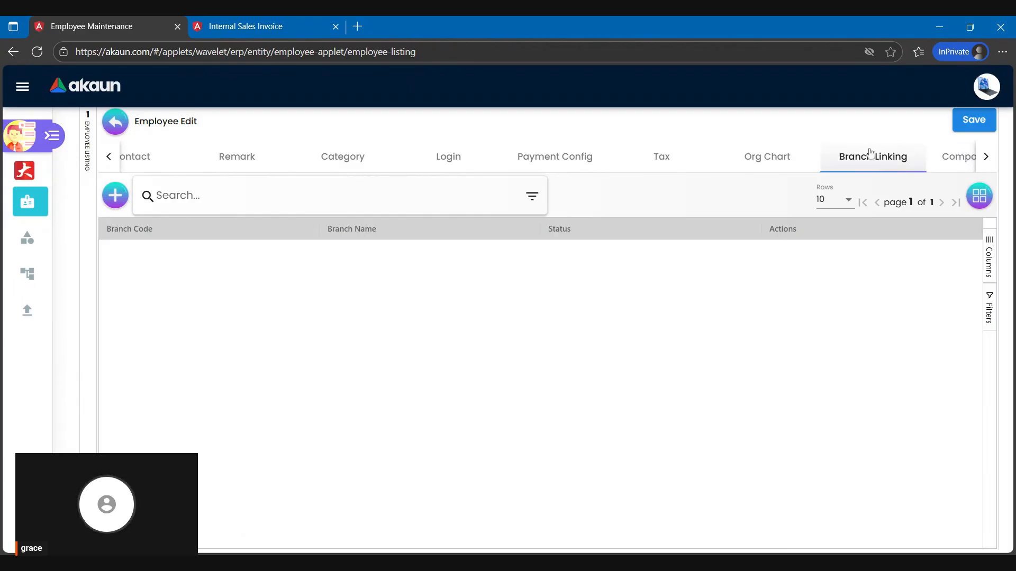
pyautogui.click(957, 157)
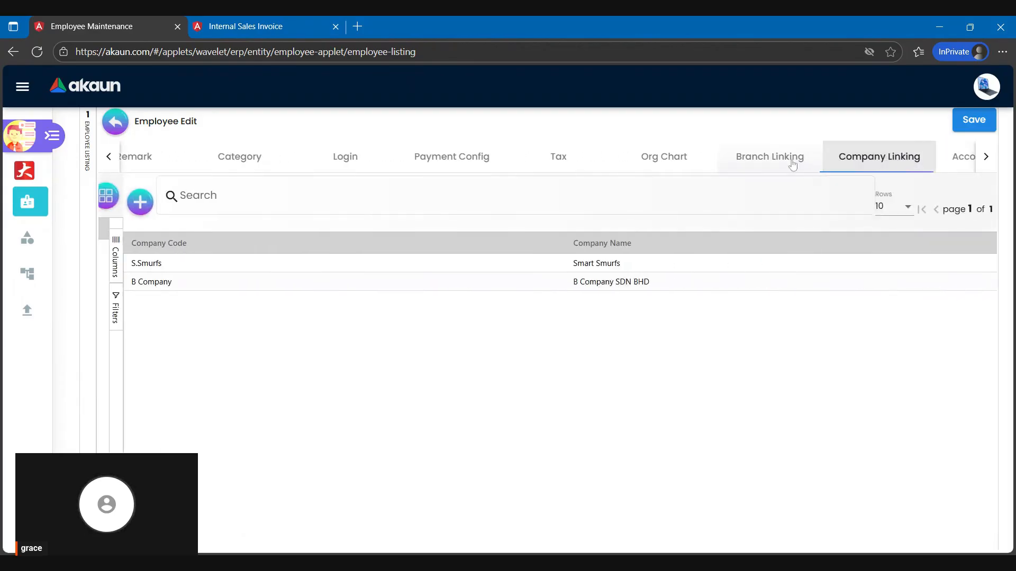
pyautogui.click(790, 158)
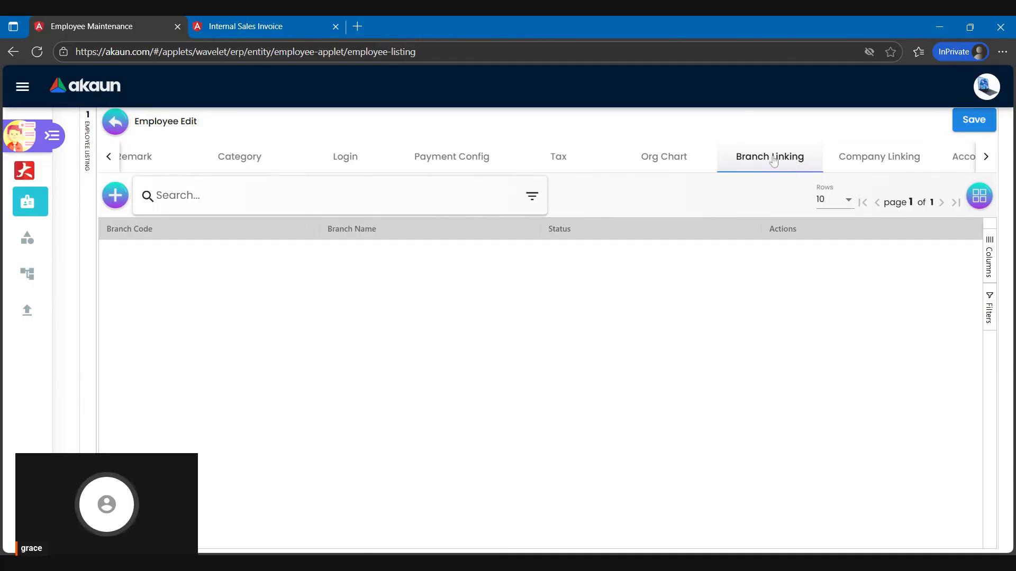
# Step: Return to the employee's main details and examine the Branch field among the location and team fields
pyautogui.click(108, 157)
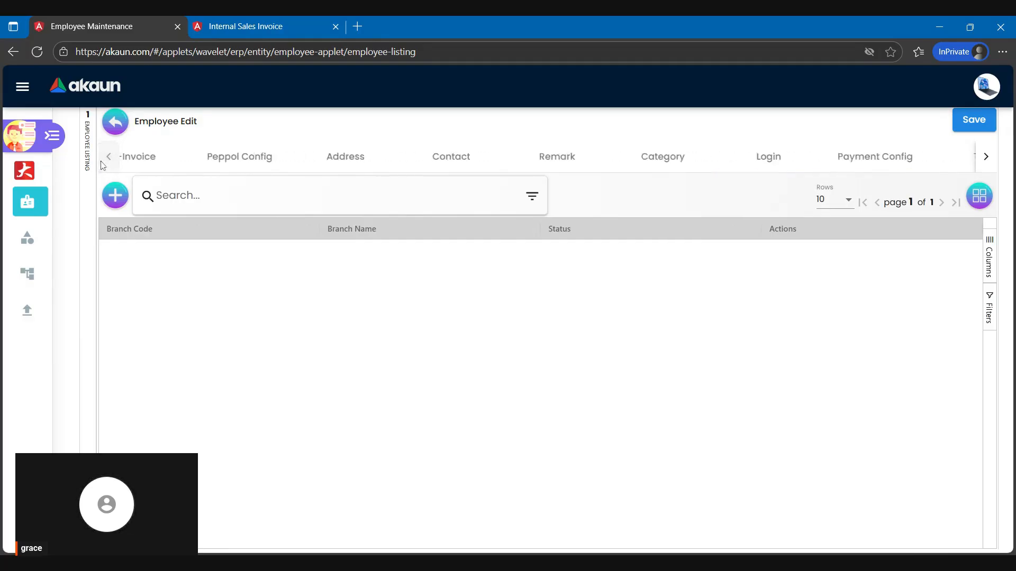
pyautogui.click(109, 157)
pyautogui.click(209, 162)
pyautogui.scroll(-15, 336, 374)
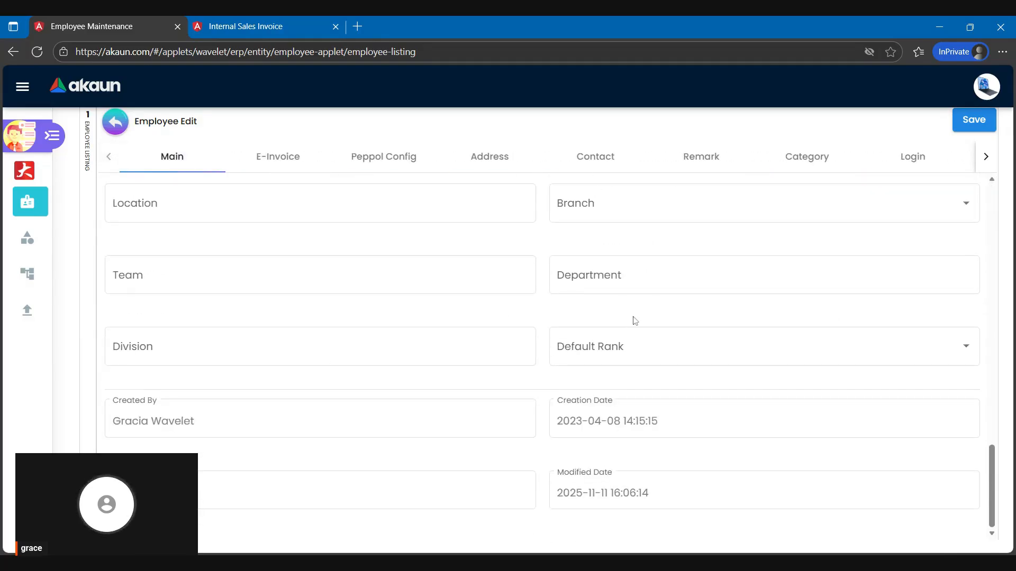
pyautogui.scroll(1, 635, 320)
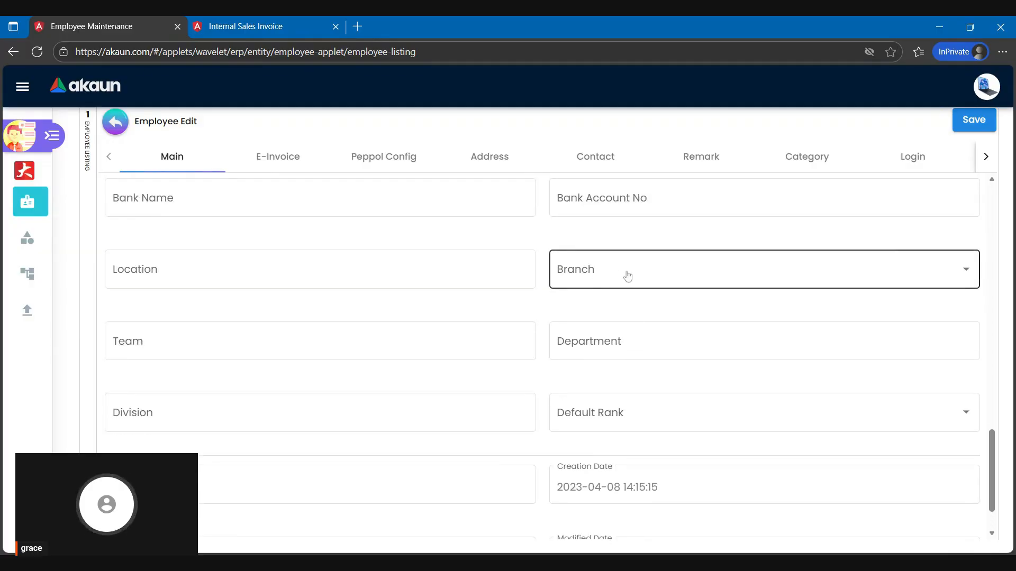
# Step: Open the employee's branch linking, examine the branches available to add, and return to the employee record without adding one
pyautogui.click(972, 164)
pyautogui.click(957, 163)
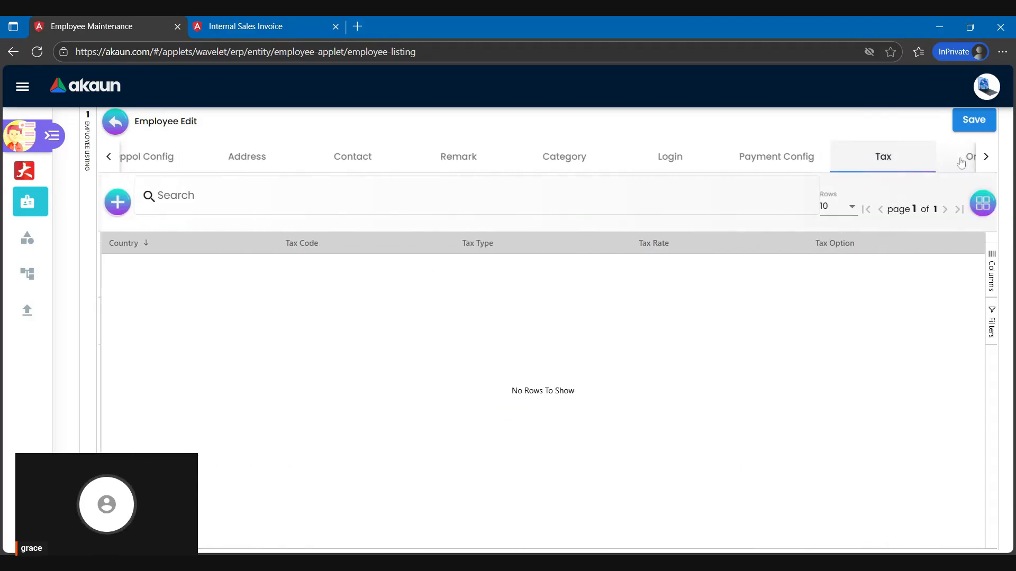
pyautogui.click(961, 163)
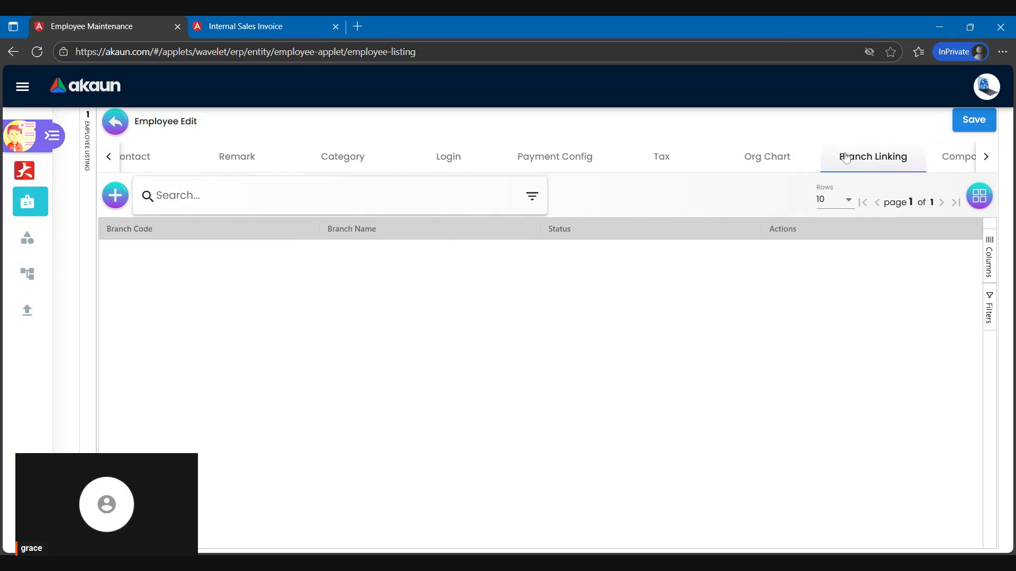
pyautogui.click(114, 195)
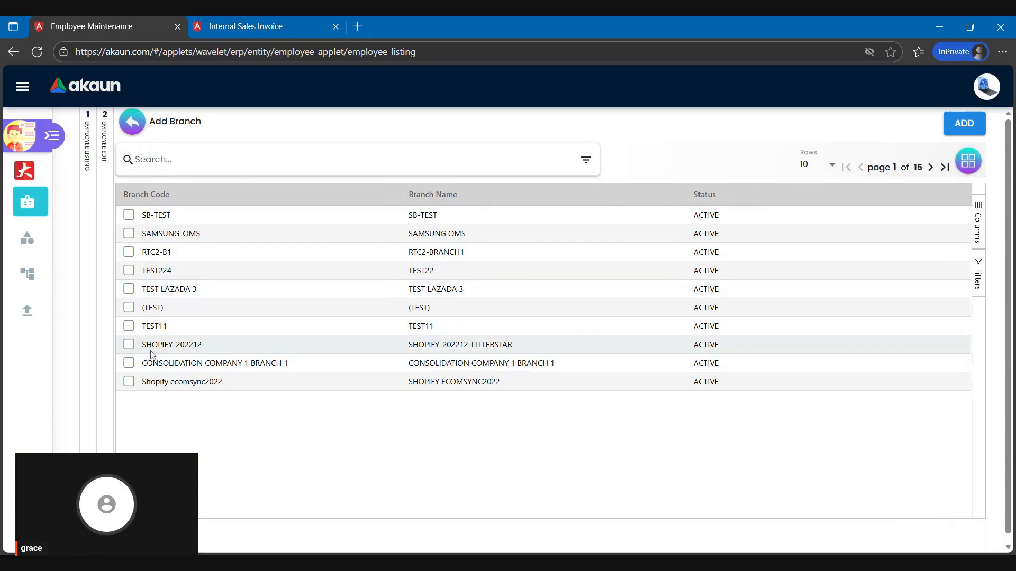
pyautogui.click(153, 346)
pyautogui.click(159, 344)
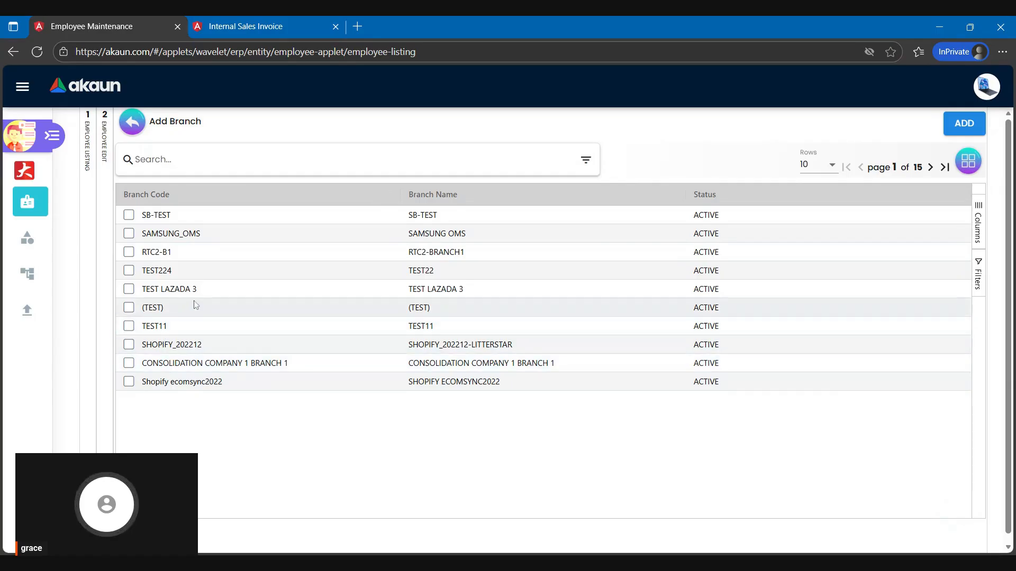
pyautogui.click(139, 136)
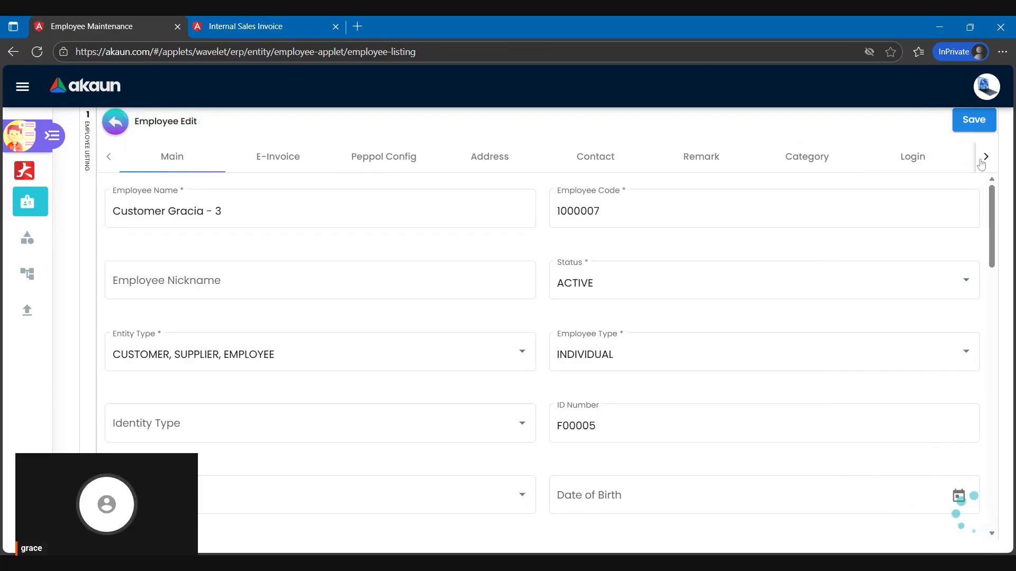
# Step: View the employee's company linking section and open the spending limit section
pyautogui.click(984, 158)
pyautogui.click(984, 158)
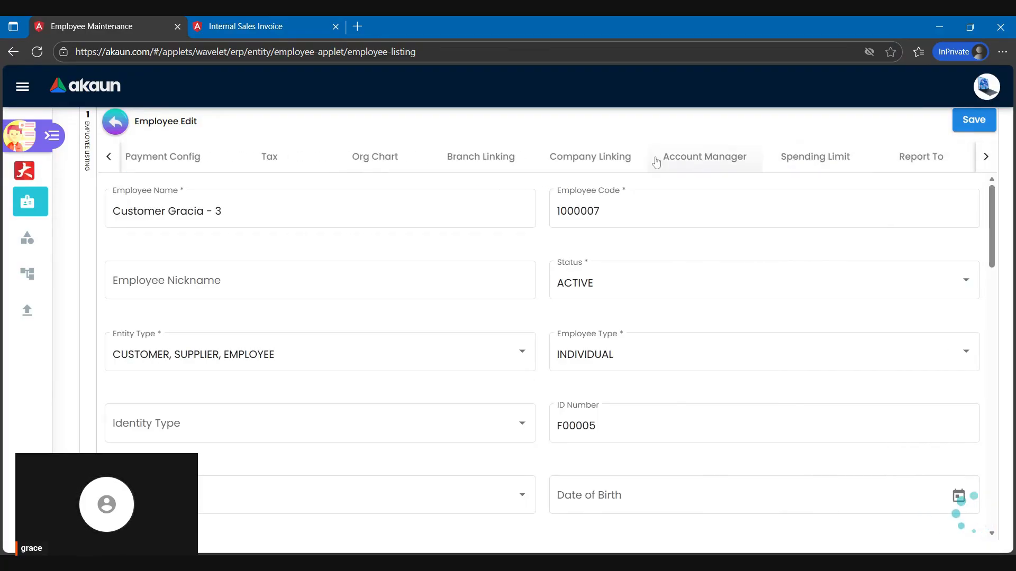
pyautogui.click(620, 157)
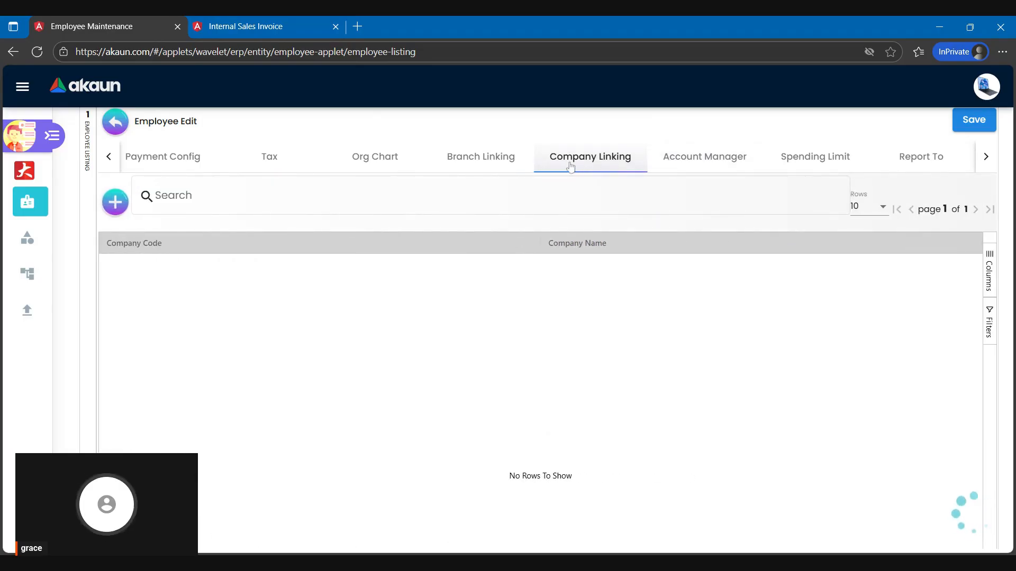
pyautogui.click(821, 159)
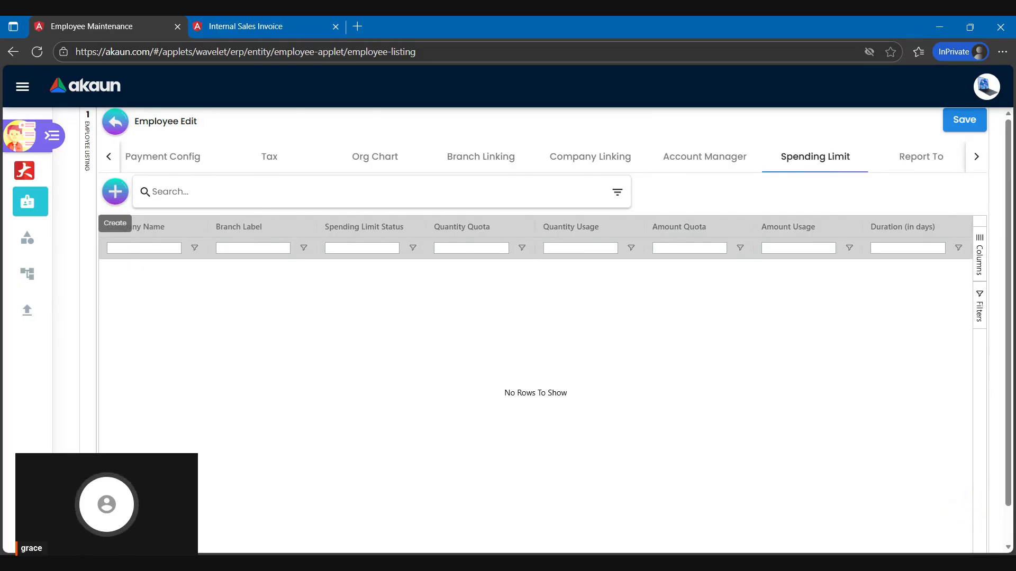
# Step: Start a new spending limit for the employee, enable it, and set the quantity quota to 10 and the amount quota to 10000
pyautogui.click(115, 194)
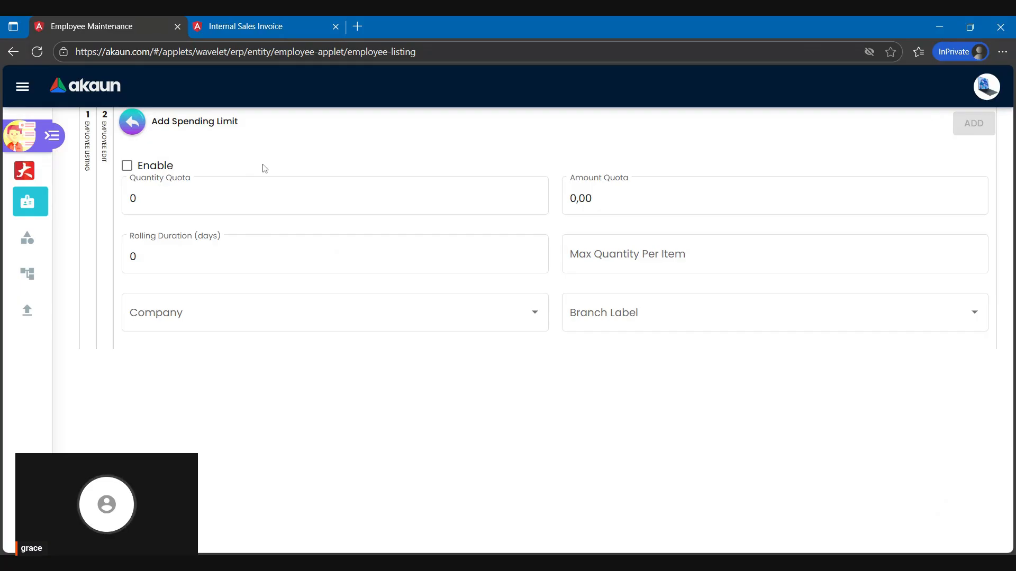
pyautogui.click(345, 186)
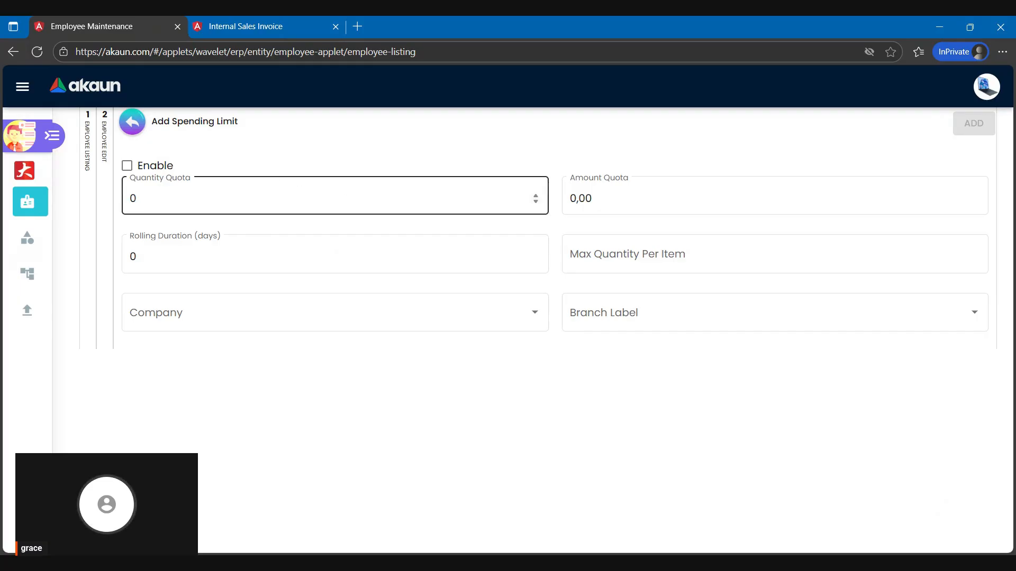
pyautogui.click(135, 171)
pyautogui.click(129, 167)
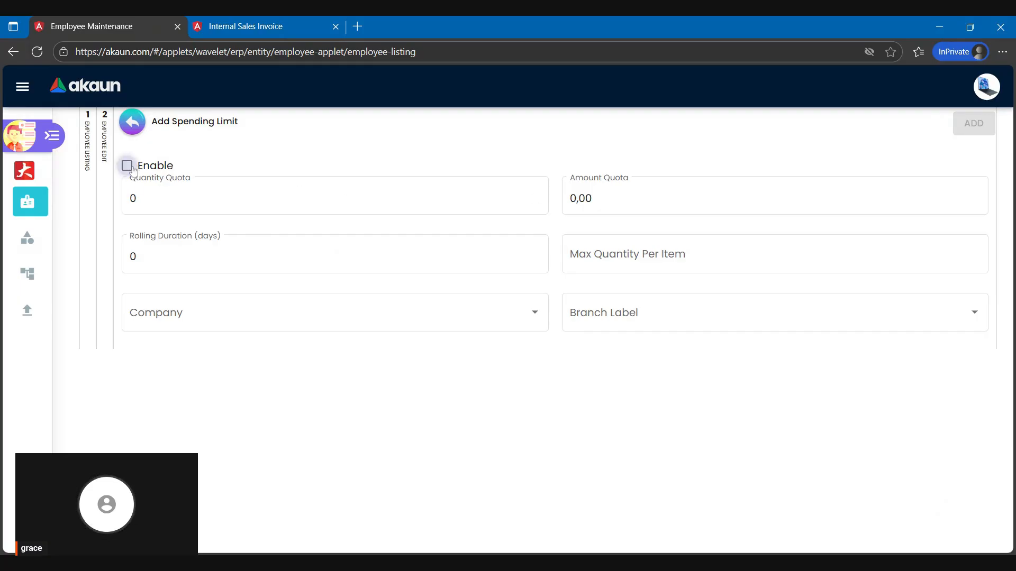
pyautogui.press('Tab')
pyautogui.write('1')
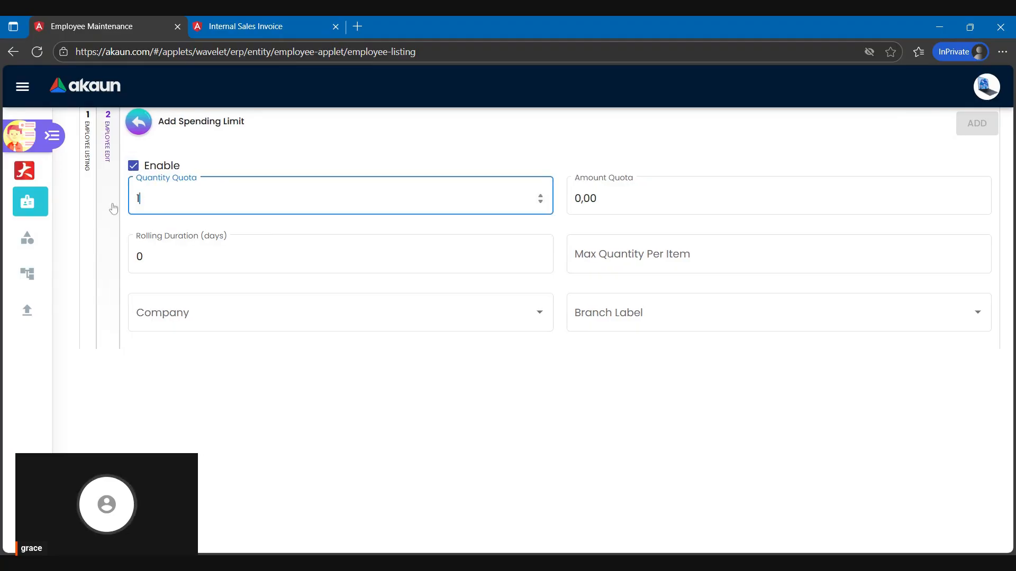
pyautogui.press('Tab')
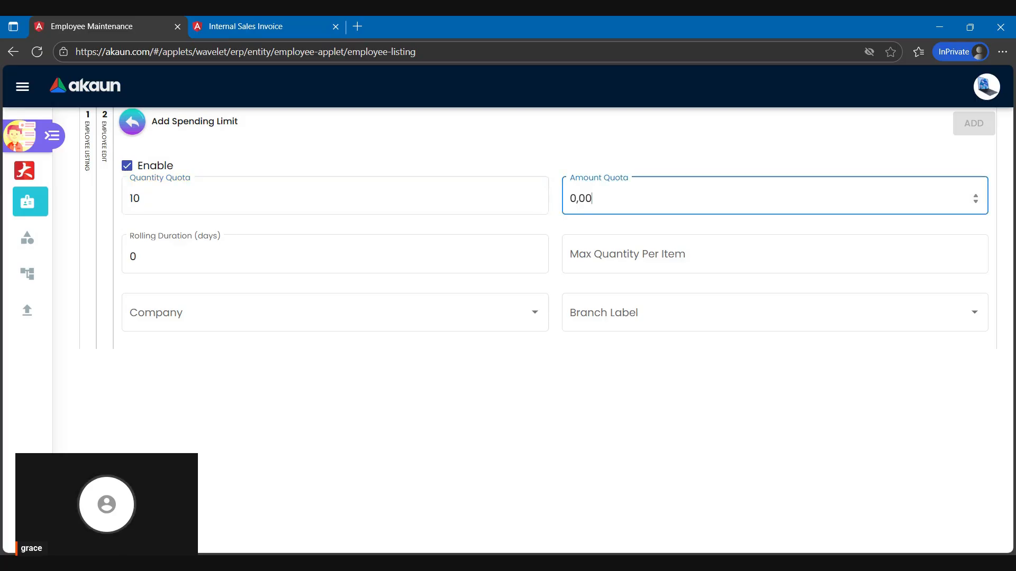
pyautogui.write('10000')
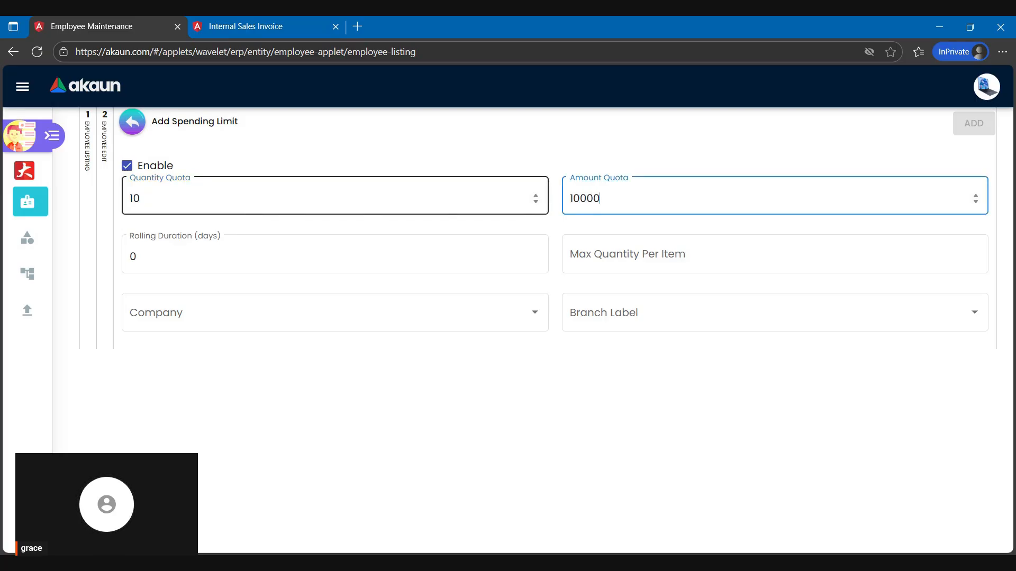
# Step: View the company choices for the spending limit, then leave the form without adding it and return to the employee listing
pyautogui.click(544, 230)
pyautogui.click(405, 318)
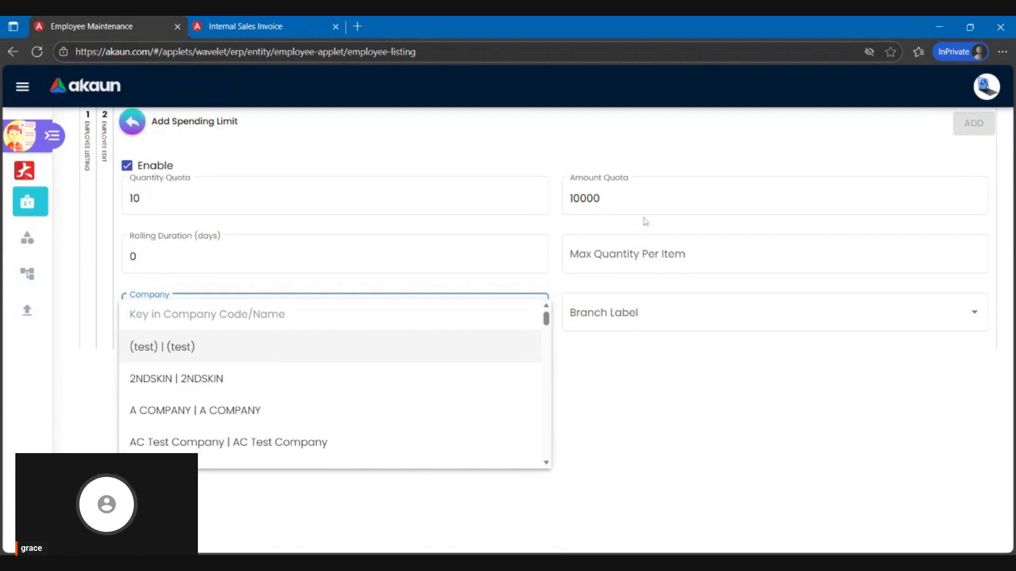
pyautogui.click(137, 131)
pyautogui.click(137, 131)
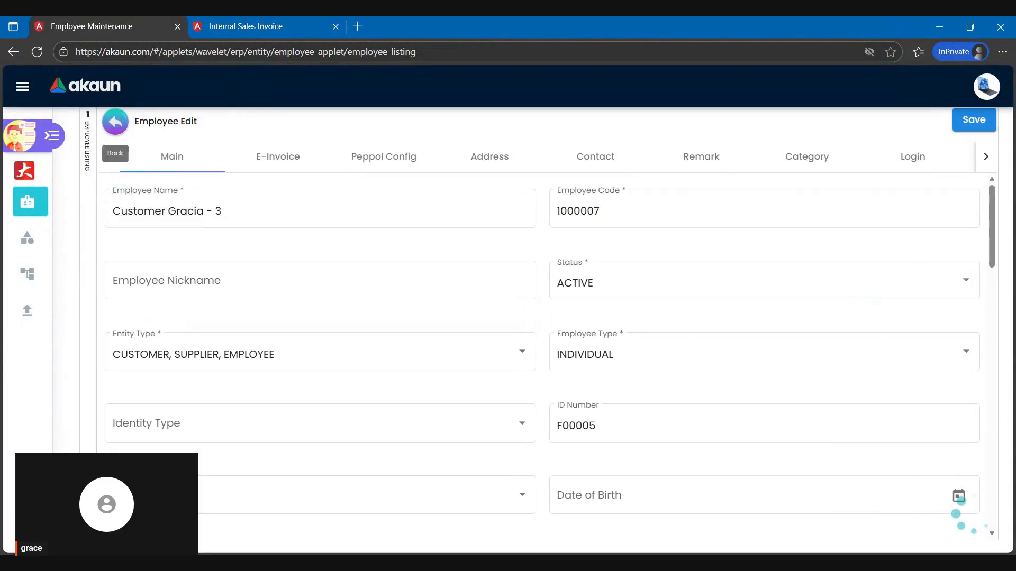
pyautogui.click(116, 123)
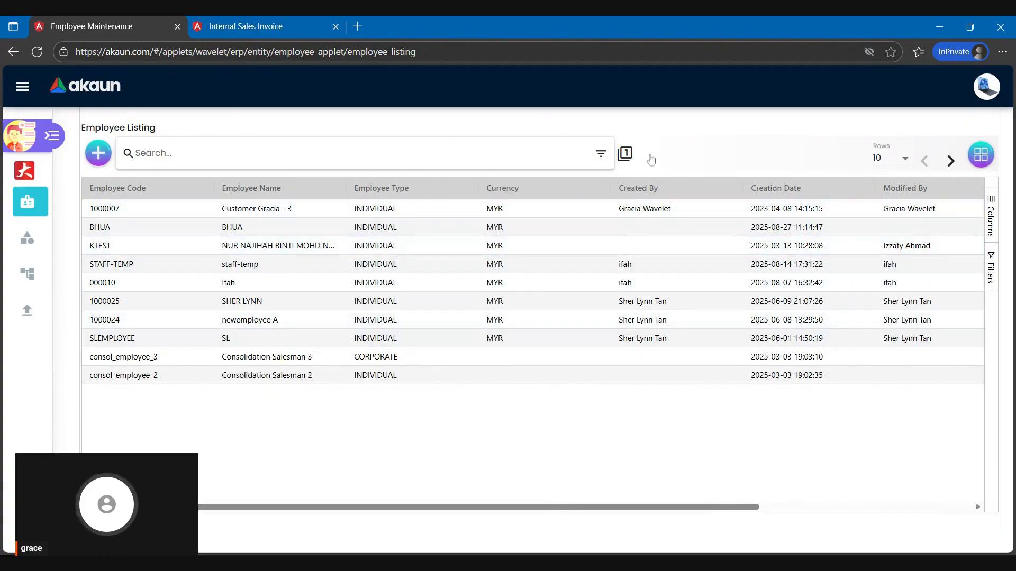
# Step: Hide the Employee Type, Currency, Created By, Creation Date, Modified By and Modified Date columns in the employee listing
pyautogui.click(997, 216)
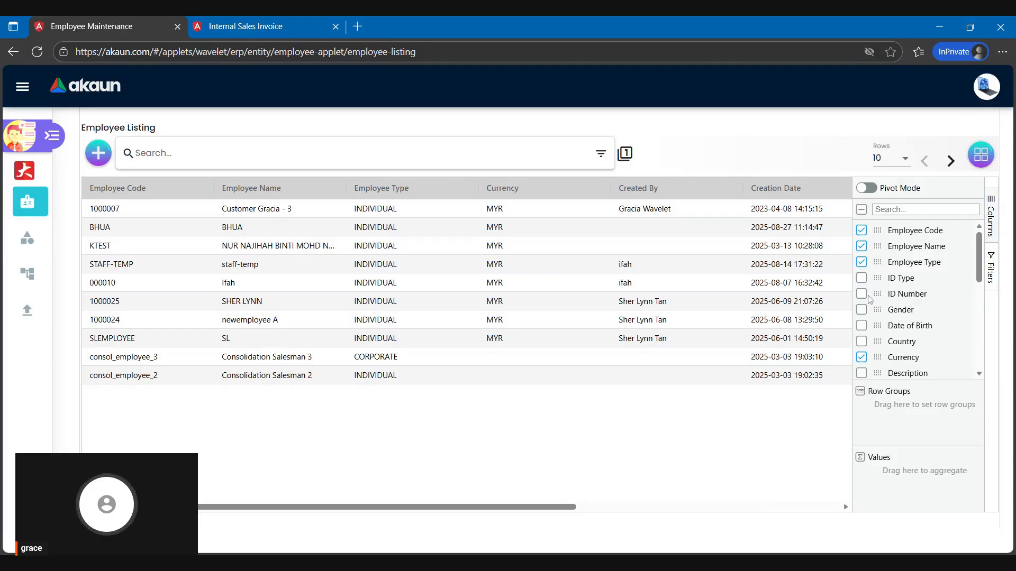
pyautogui.click(864, 264)
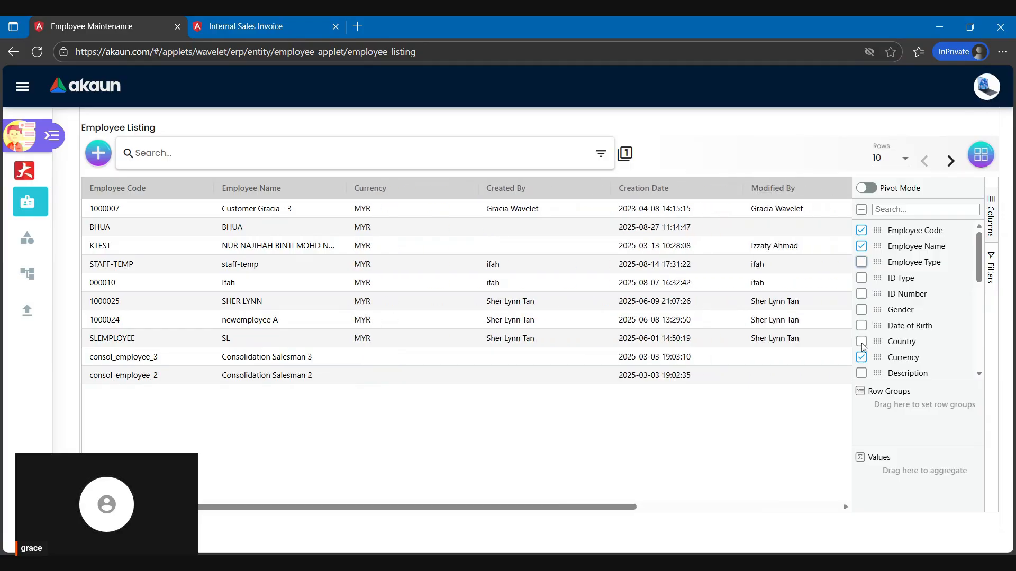
pyautogui.click(862, 359)
pyautogui.scroll(-4, 874, 350)
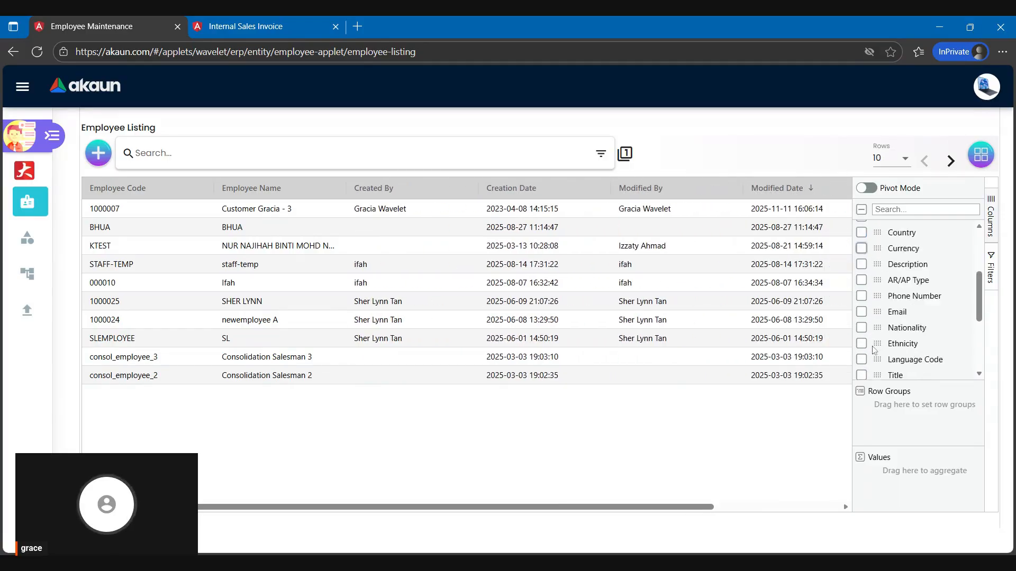
pyautogui.scroll(-3, 874, 350)
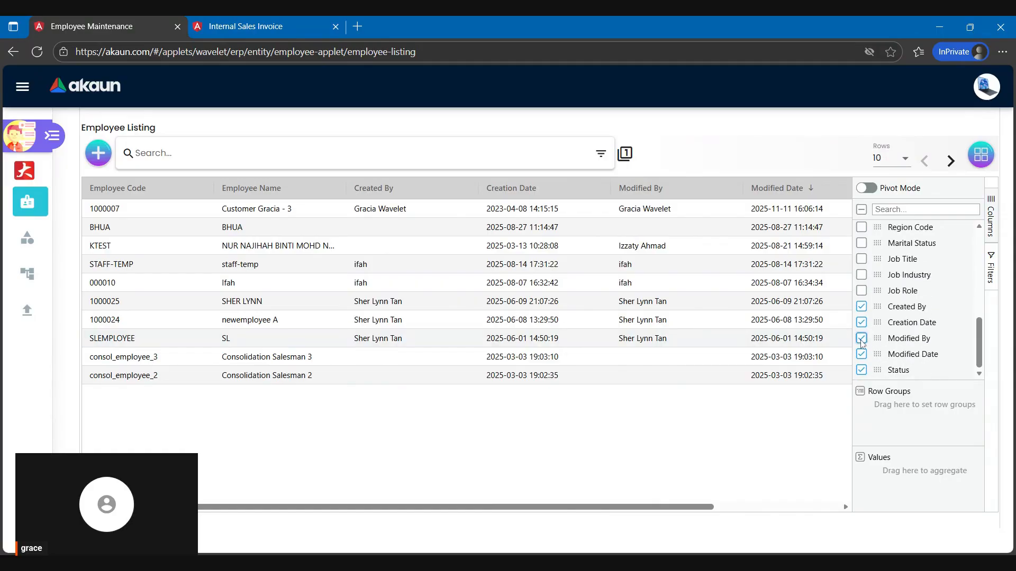
pyautogui.click(861, 338)
pyautogui.click(861, 354)
pyautogui.click(862, 307)
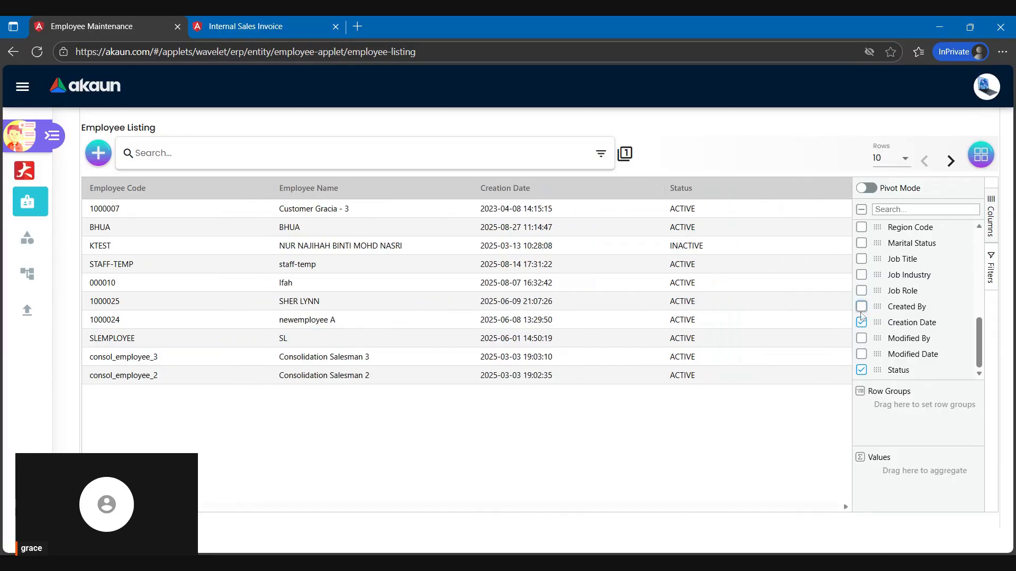
pyautogui.click(862, 322)
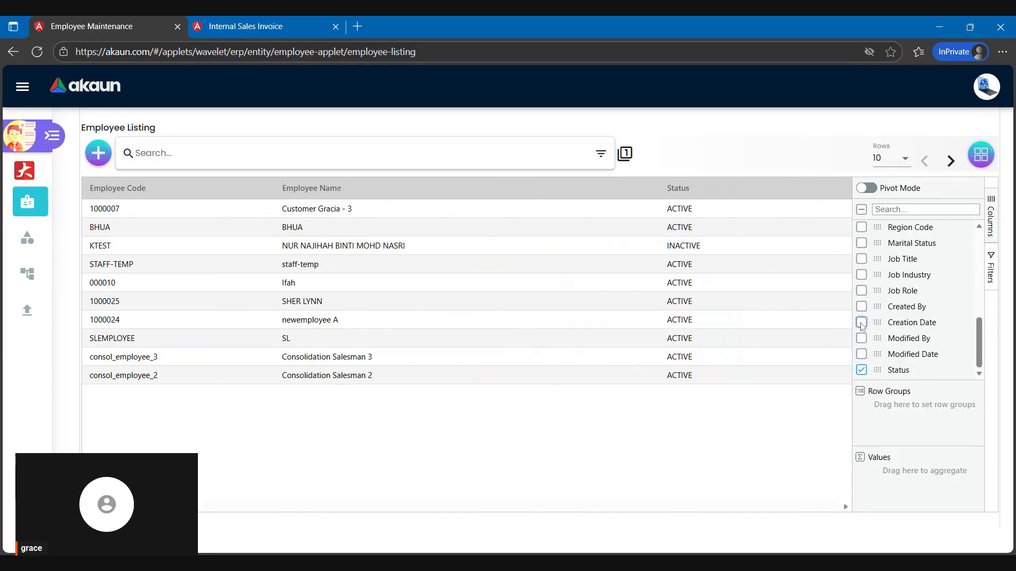
pyautogui.click(990, 228)
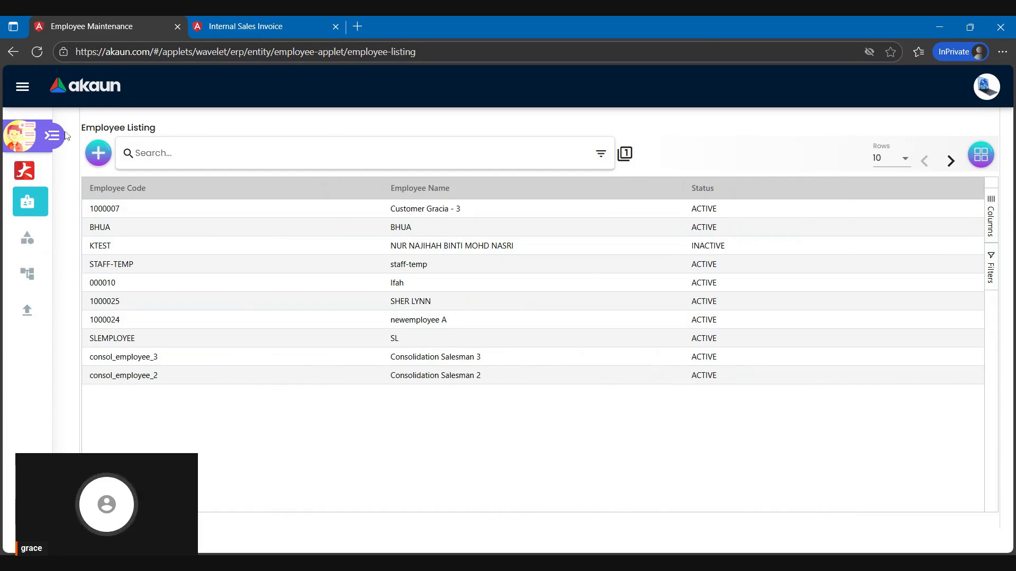
# Step: Open the applet's application settings and examine the employee listing options and the hideable main details fields
pyautogui.click(31, 496)
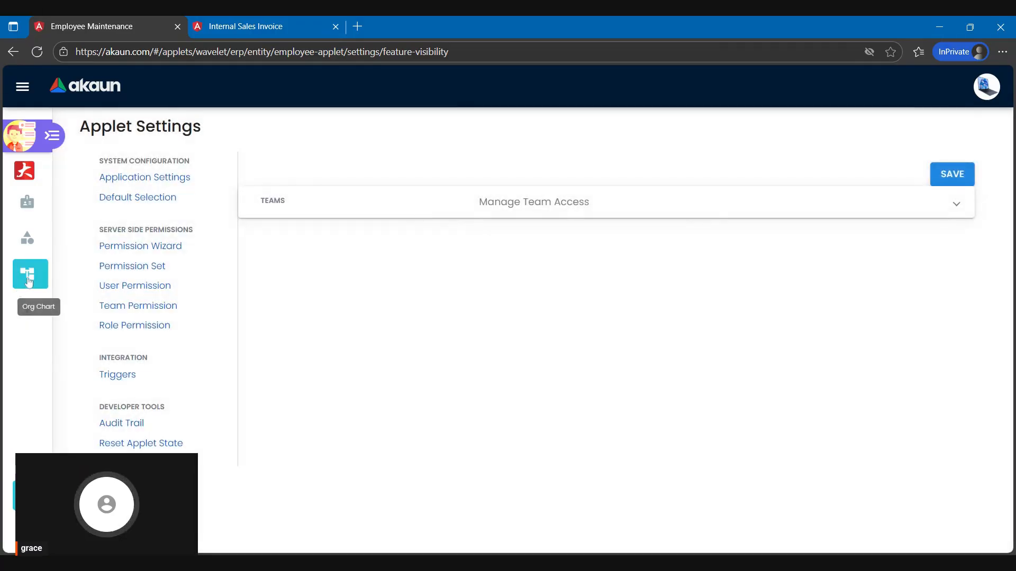
pyautogui.click(171, 178)
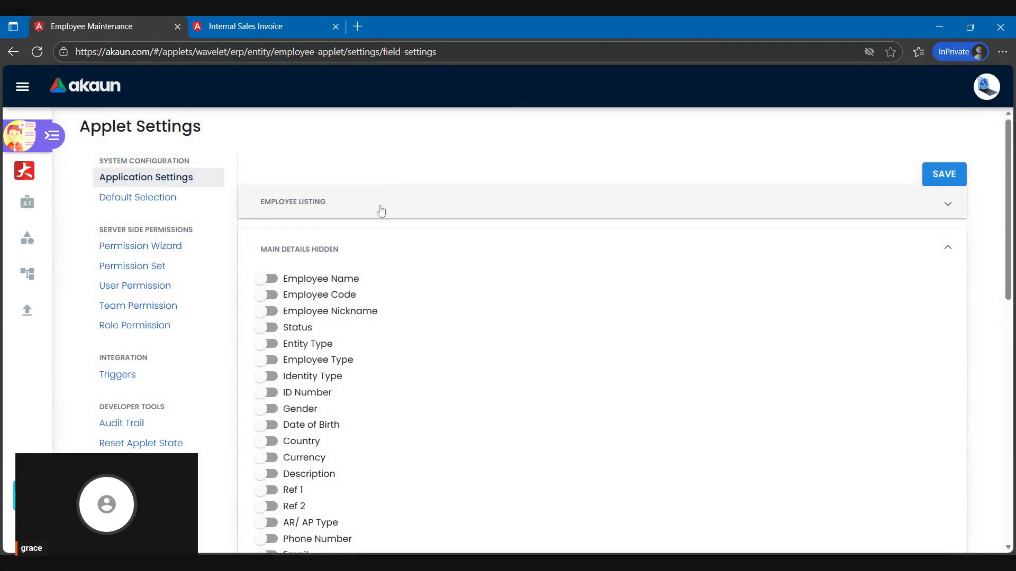
pyautogui.click(381, 212)
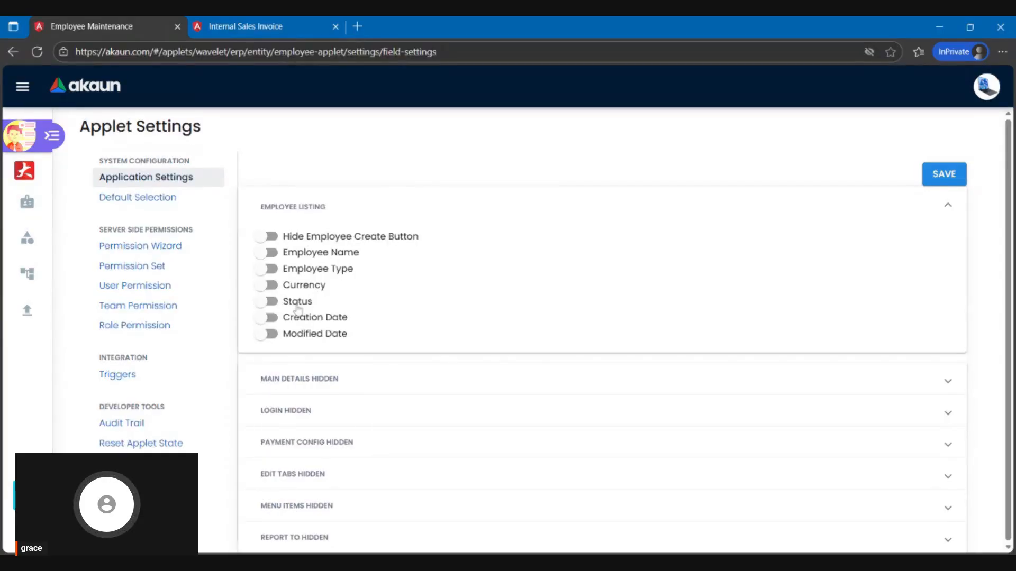
pyautogui.click(301, 378)
pyautogui.scroll(-1, 309, 344)
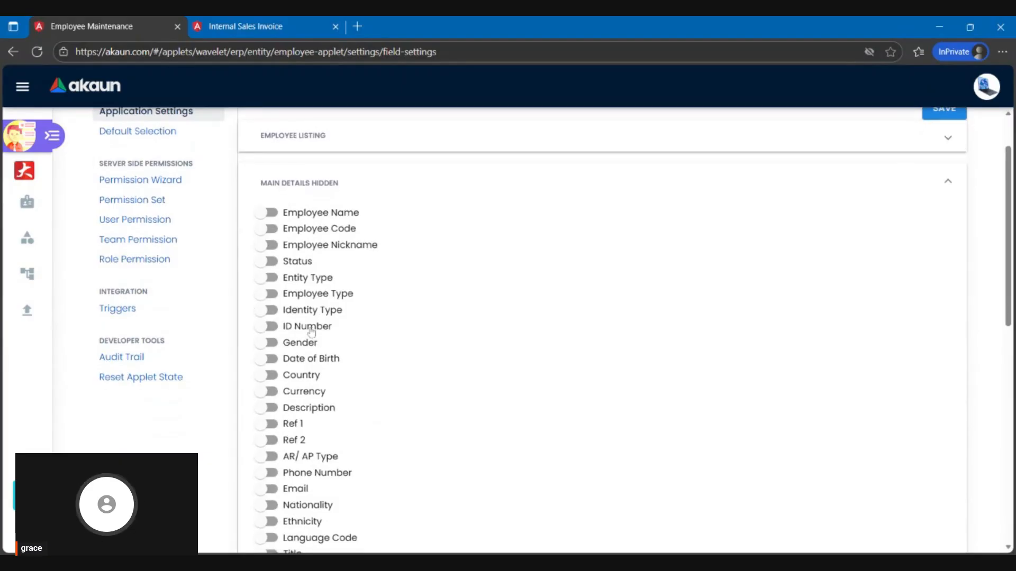
# Step: Switch on hiding of the Gender, Country, Ref 1 and AR/AP Type fields in the main details settings
pyautogui.click(304, 347)
pyautogui.click(297, 377)
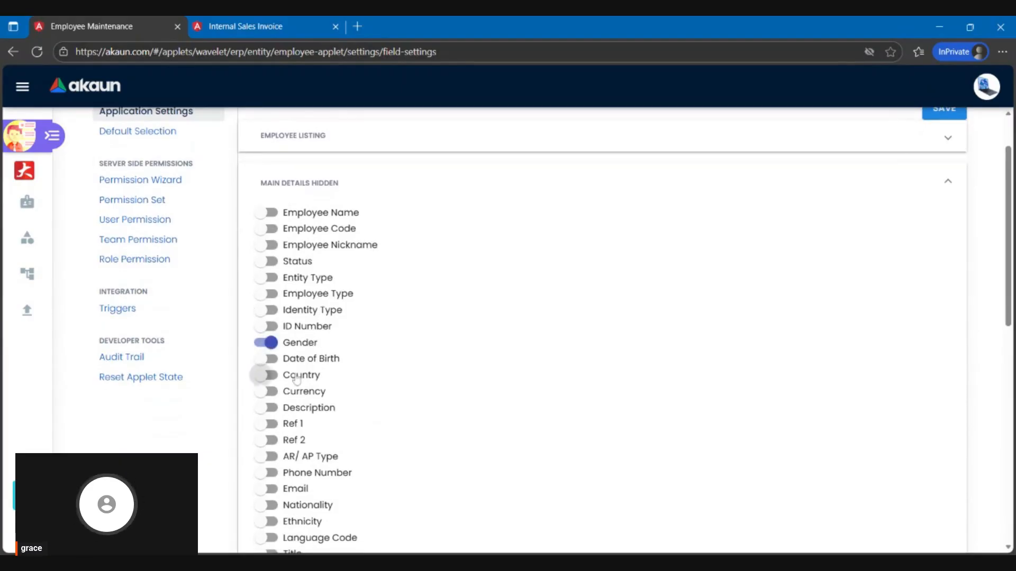
pyautogui.click(295, 412)
pyautogui.scroll(-1, 295, 410)
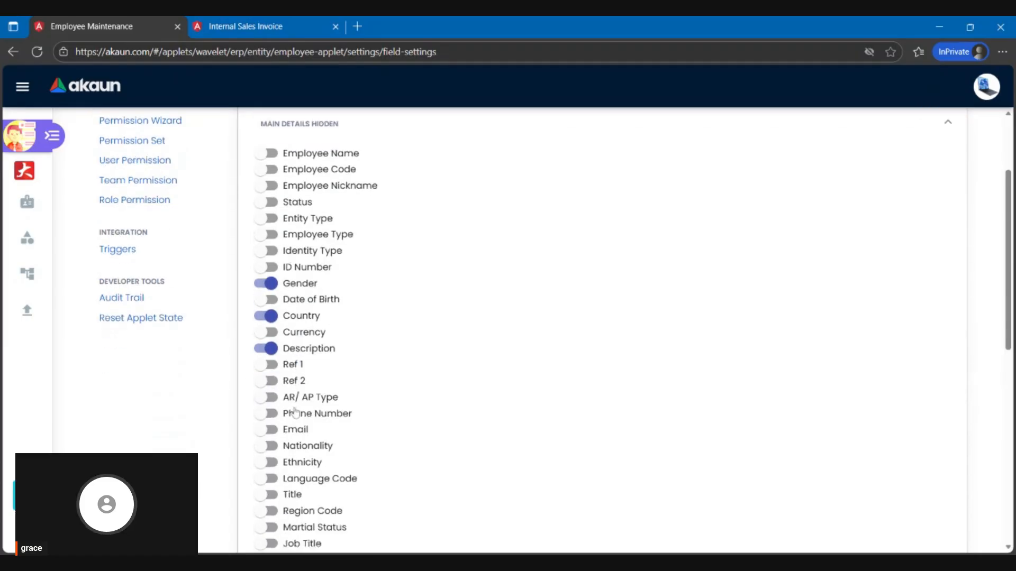
pyautogui.click(295, 342)
pyautogui.click(297, 358)
pyautogui.click(294, 389)
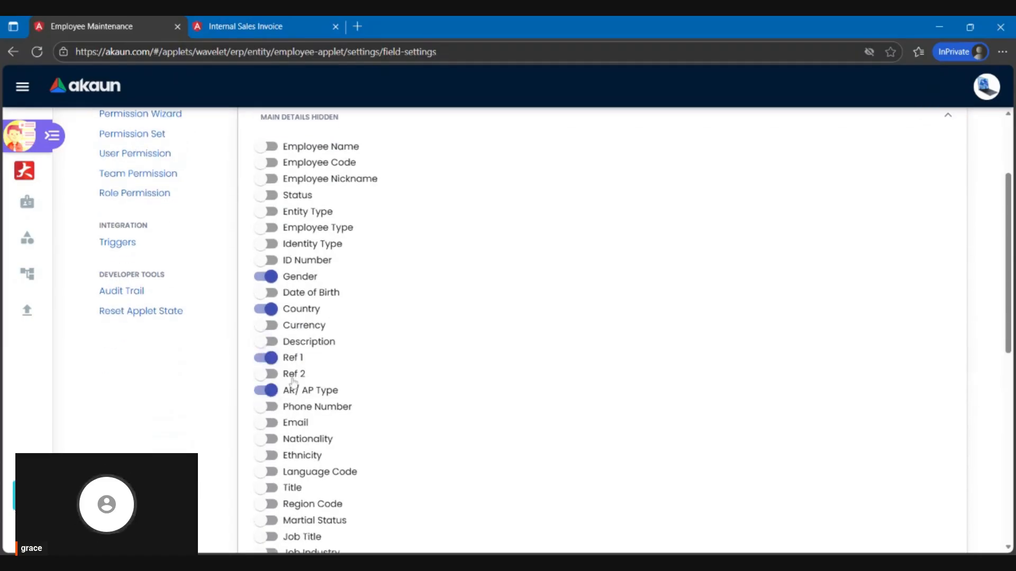
# Step: Look through the remaining main details fields, the login hiding options and the payment configuration hiding options
pyautogui.scroll(-4, 295, 384)
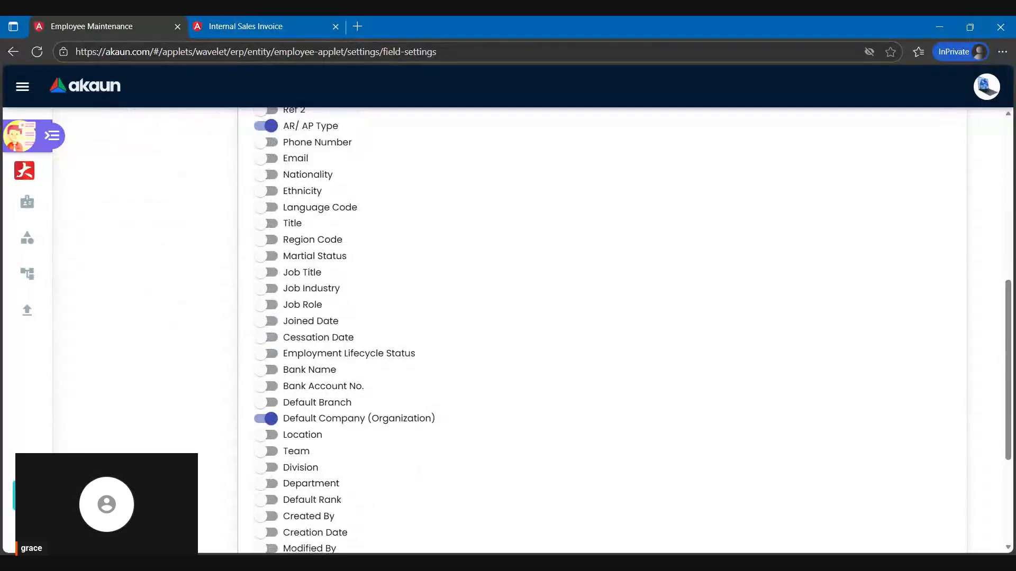
pyautogui.scroll(-5, 349, 354)
pyautogui.click(297, 411)
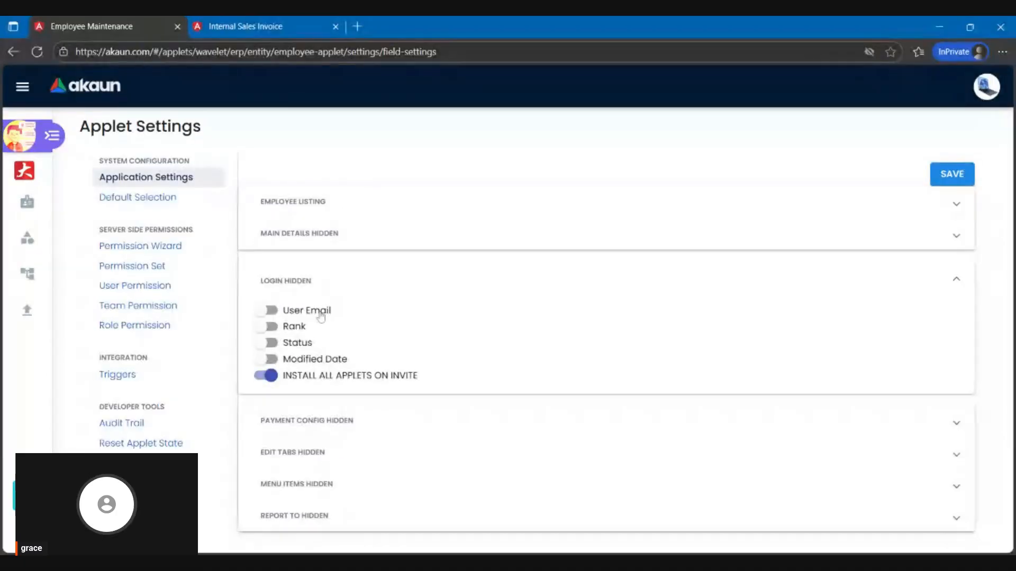
pyautogui.click(326, 419)
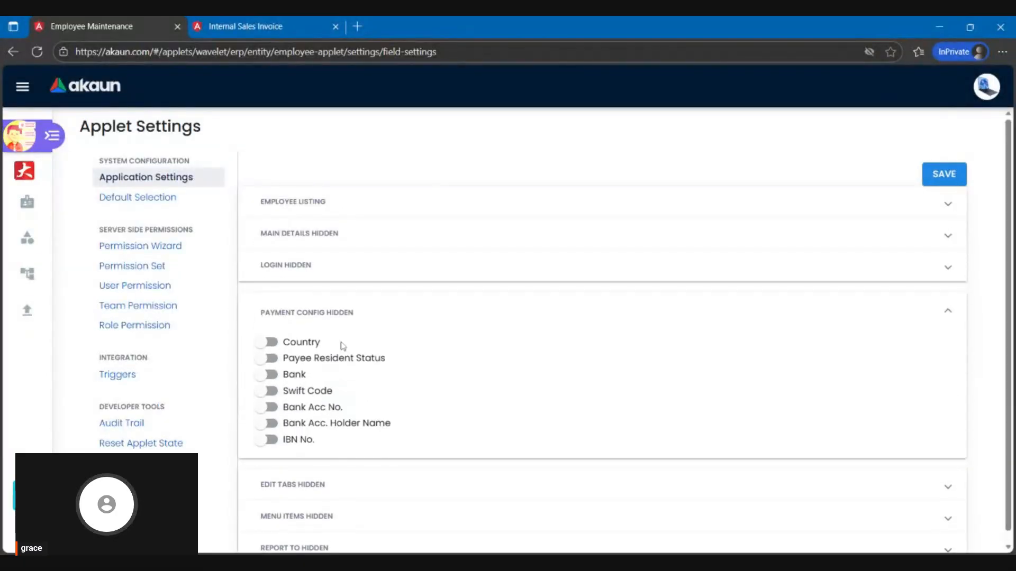
pyautogui.scroll(-1, 358, 453)
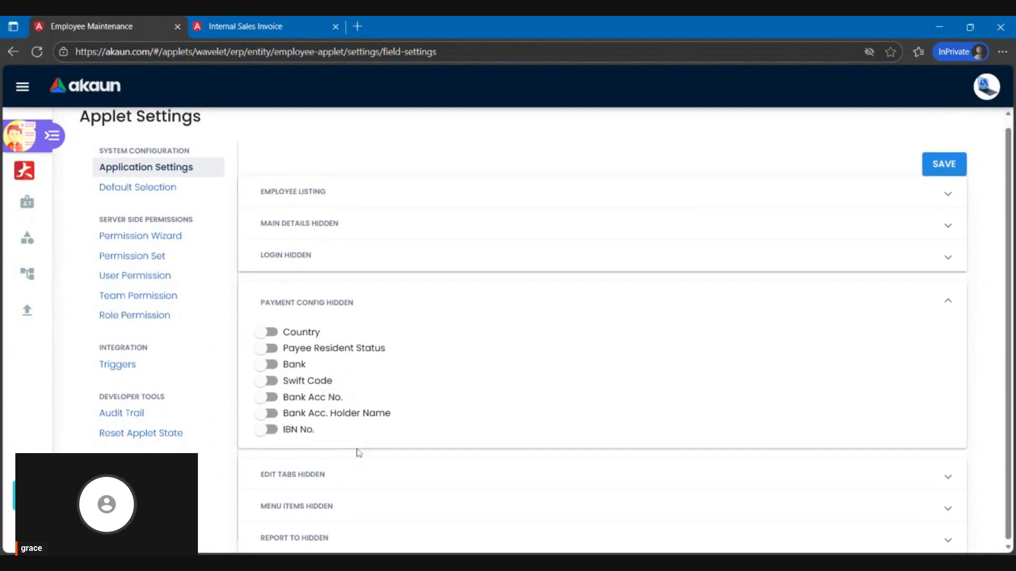
# Step: Hide the Tax, Report To, Company Linking, Payment Config, Login, Contact and Approved Leave edit tabs in the application settings
pyautogui.click(316, 473)
pyautogui.scroll(-1, 335, 376)
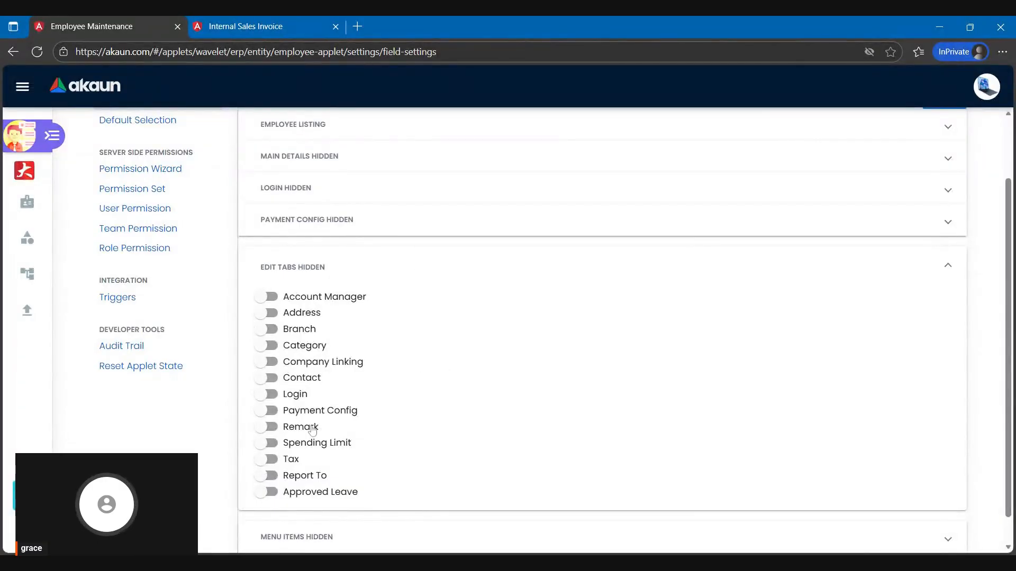
pyautogui.click(280, 461)
pyautogui.click(278, 476)
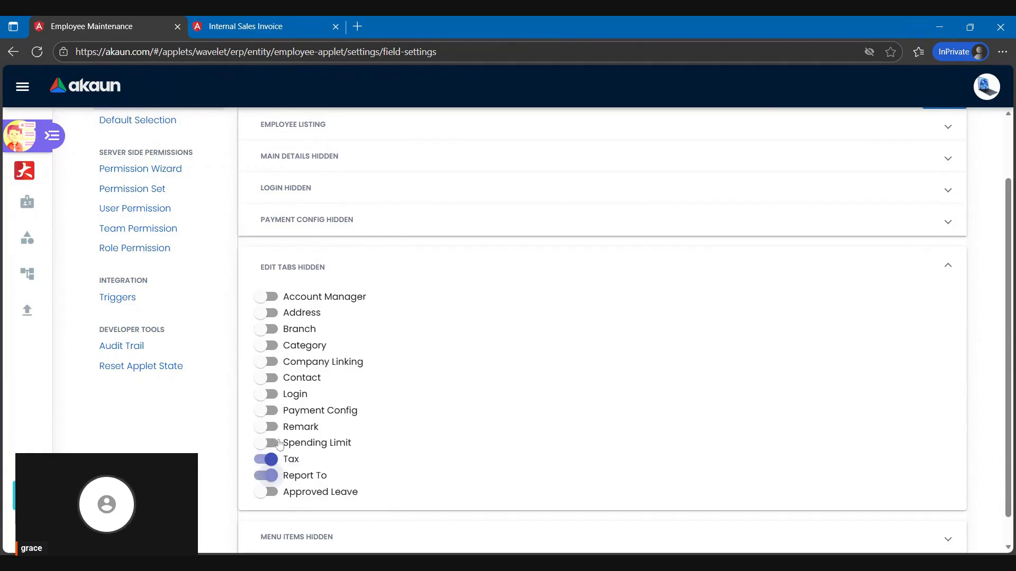
pyautogui.click(276, 361)
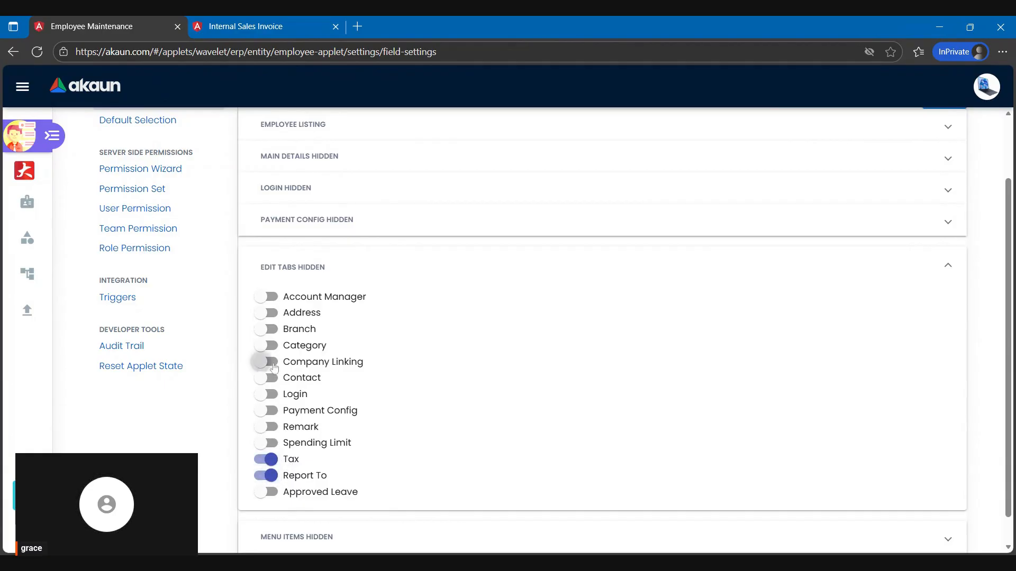
pyautogui.click(281, 414)
pyautogui.click(283, 396)
pyautogui.click(286, 379)
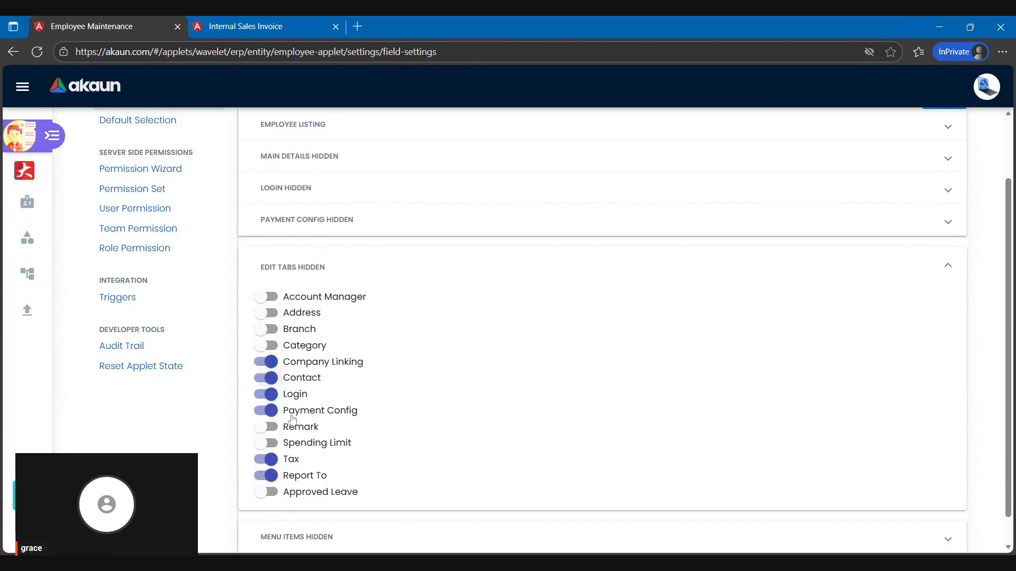
pyautogui.click(336, 494)
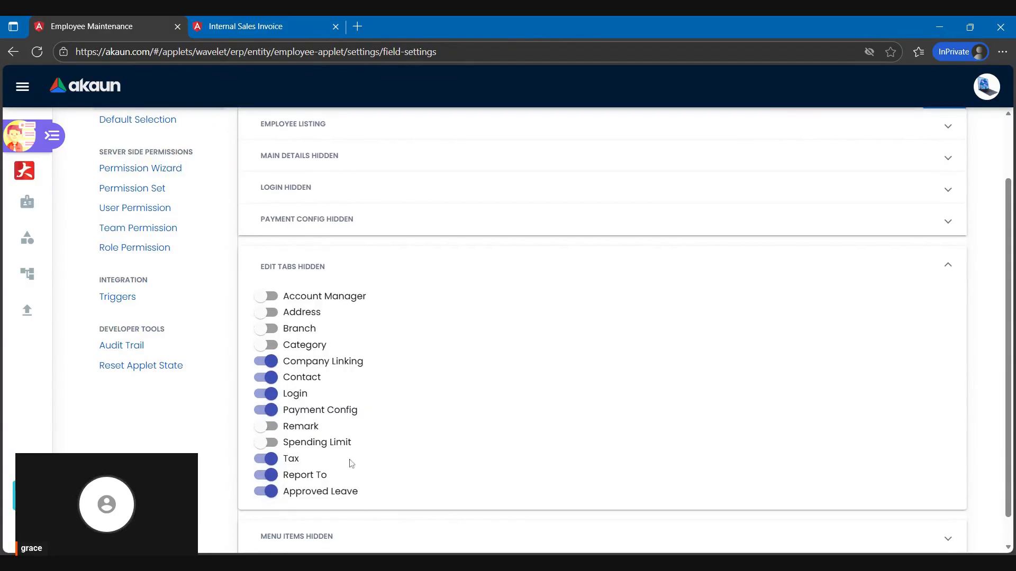
# Step: Review the hideable menu items and Report To fields, and save the application settings
pyautogui.scroll(-1, 335, 509)
pyautogui.click(334, 511)
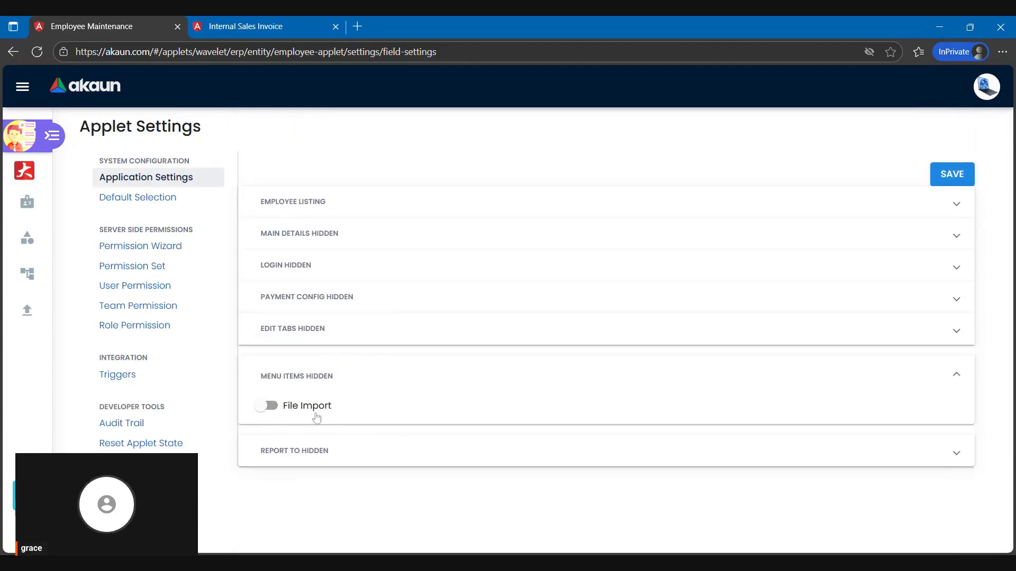
pyautogui.click(319, 464)
pyautogui.scroll(-1, 317, 418)
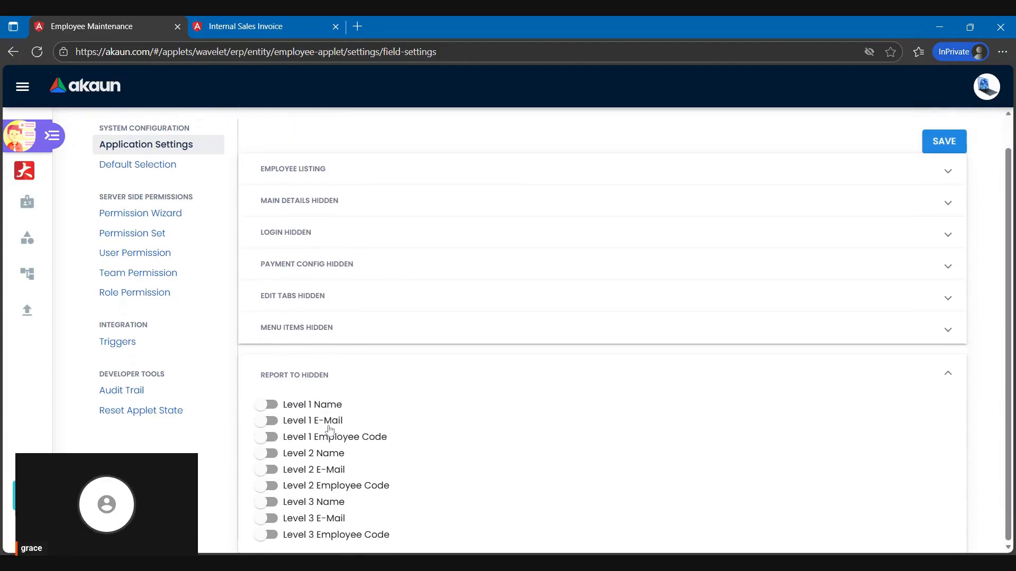
pyautogui.click(942, 141)
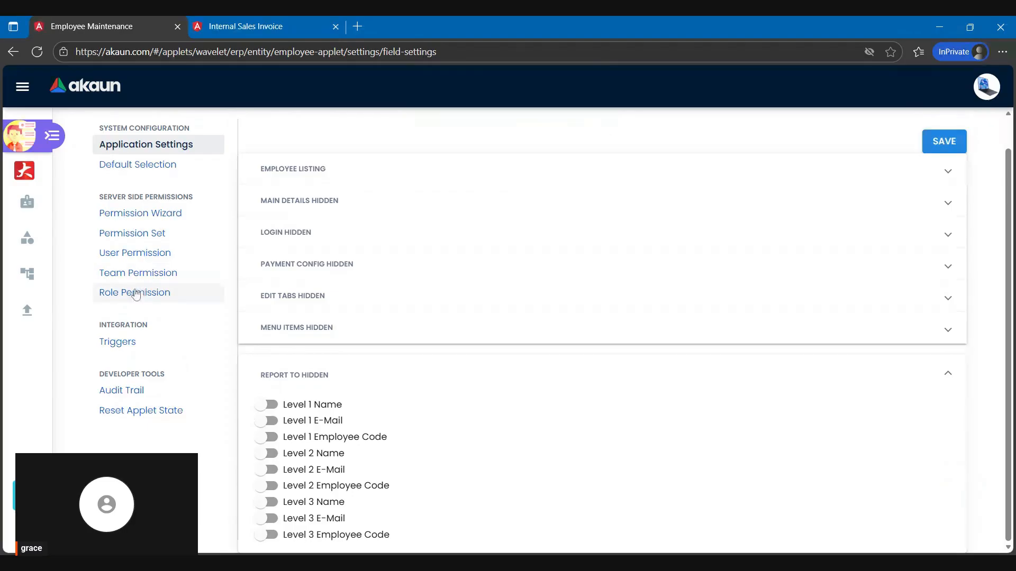
# Step: Open the first employee in the employee listing and check the categories assigned to that record
pyautogui.click(56, 139)
pyautogui.click(66, 205)
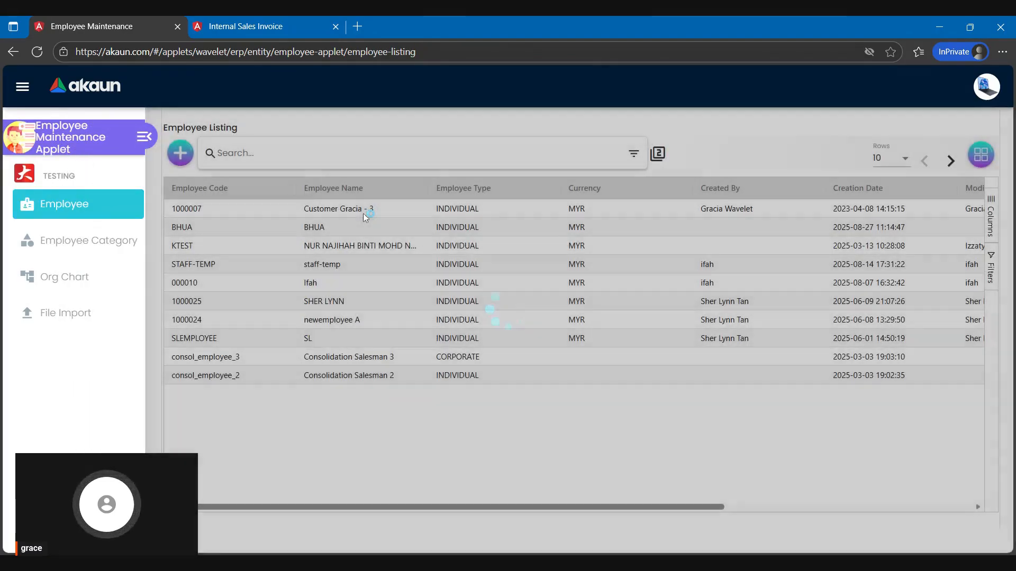
pyautogui.click(363, 214)
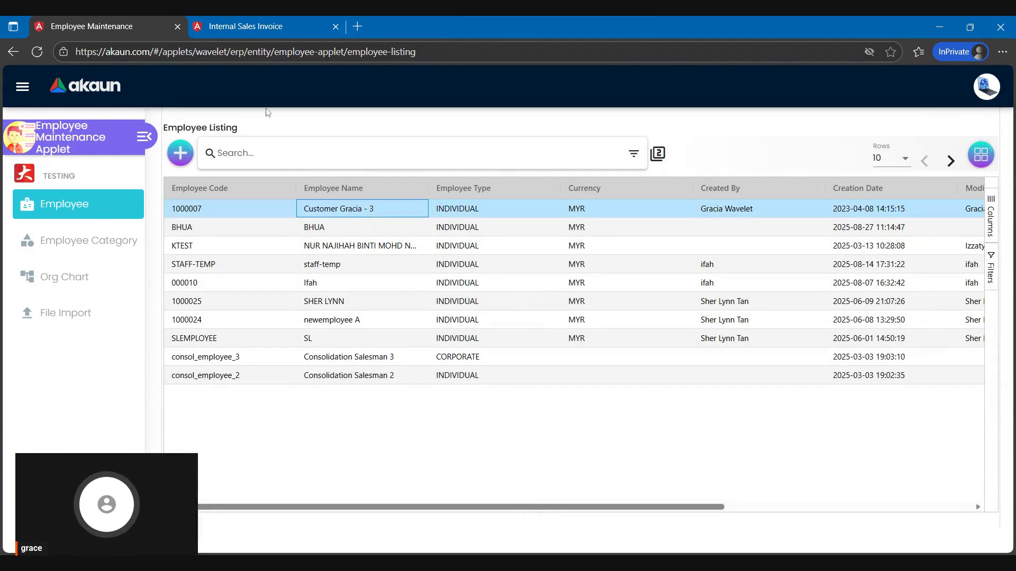
pyautogui.click(863, 157)
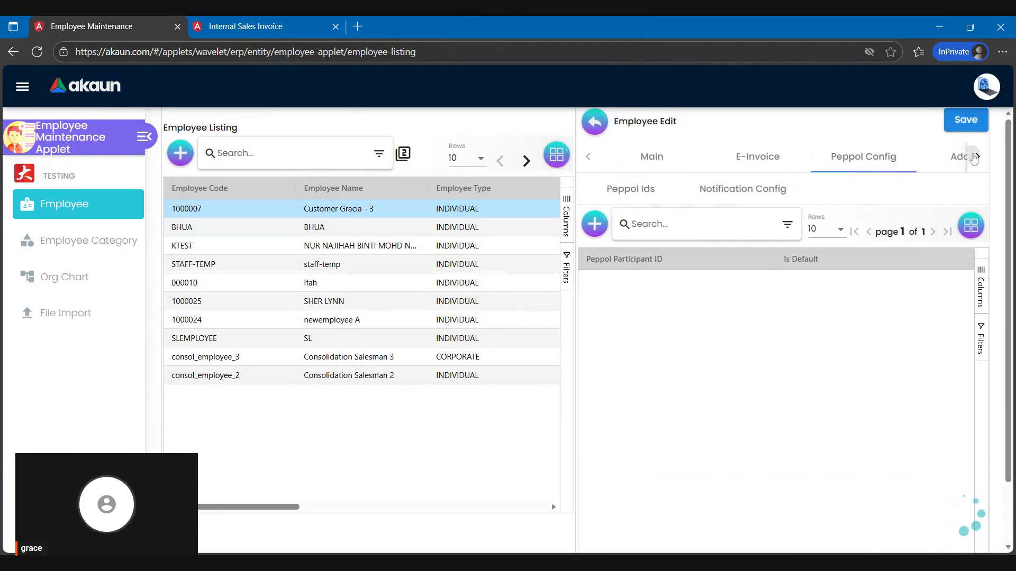
pyautogui.click(974, 157)
pyautogui.click(975, 157)
pyautogui.click(975, 158)
pyautogui.click(815, 156)
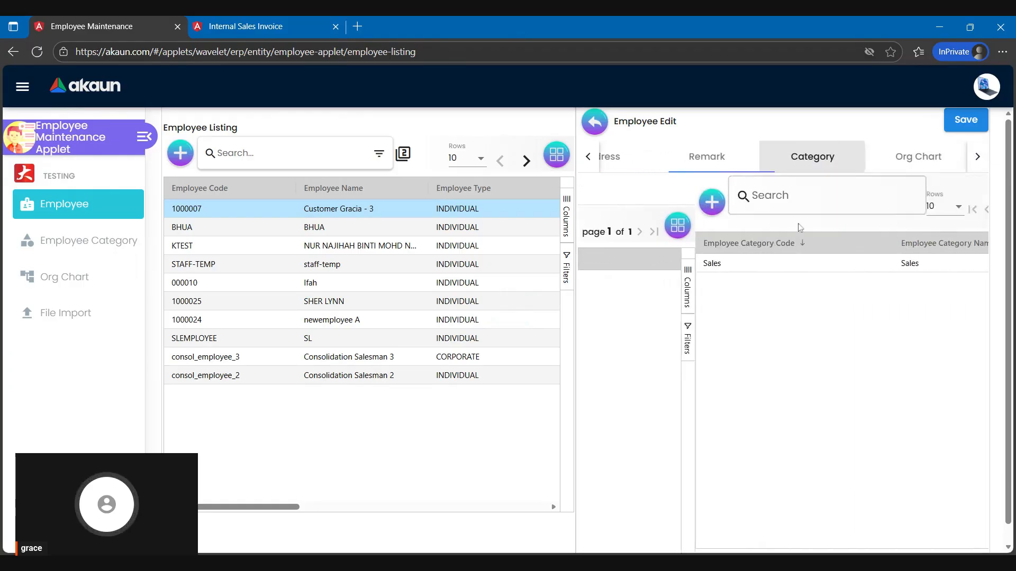
# Step: Switch to Internal Sales Invoice, leave the invoice being created, and open the Main Details document settings in the application settings
pyautogui.click(305, 18)
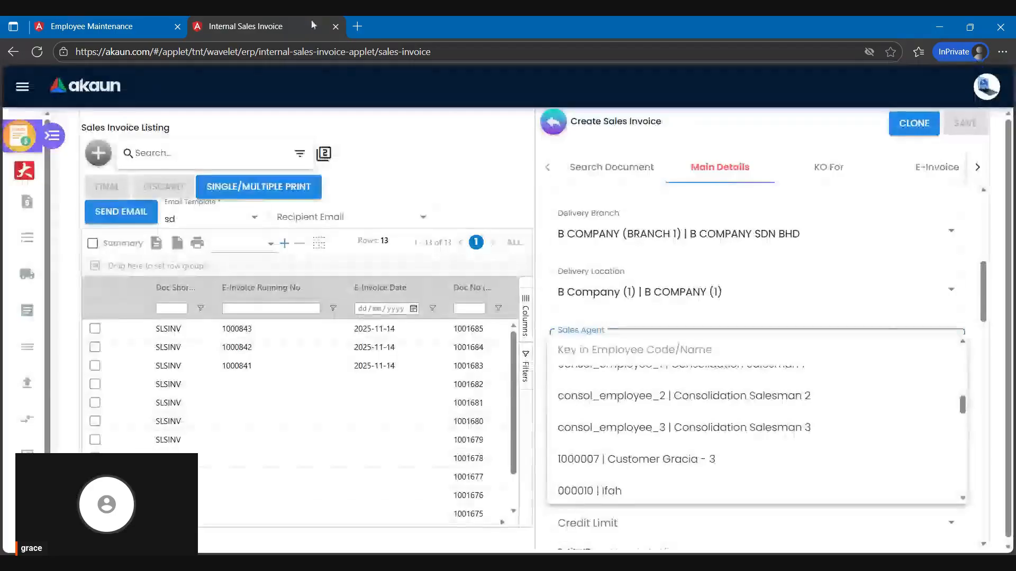
pyautogui.click(554, 121)
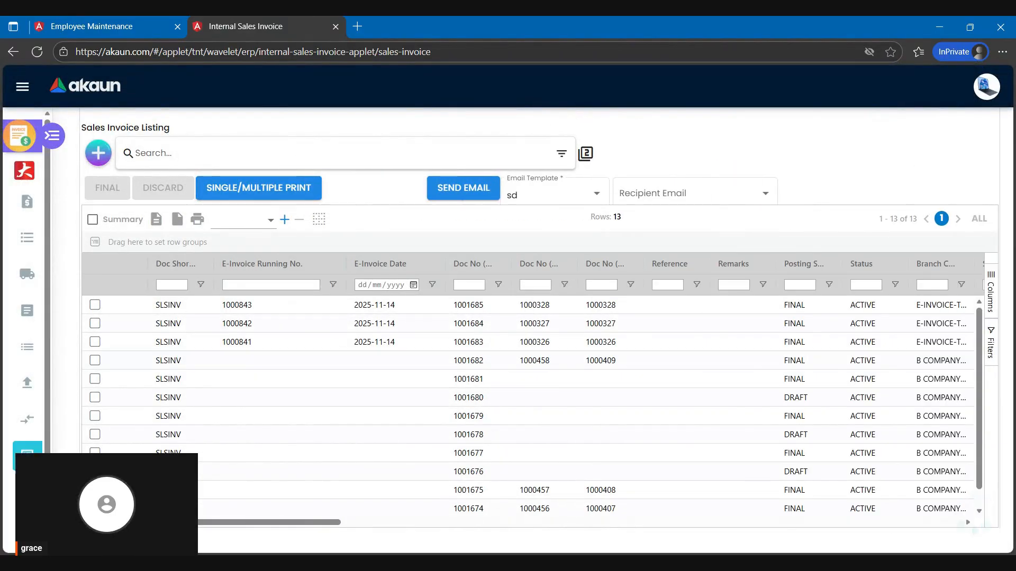
pyautogui.click(28, 528)
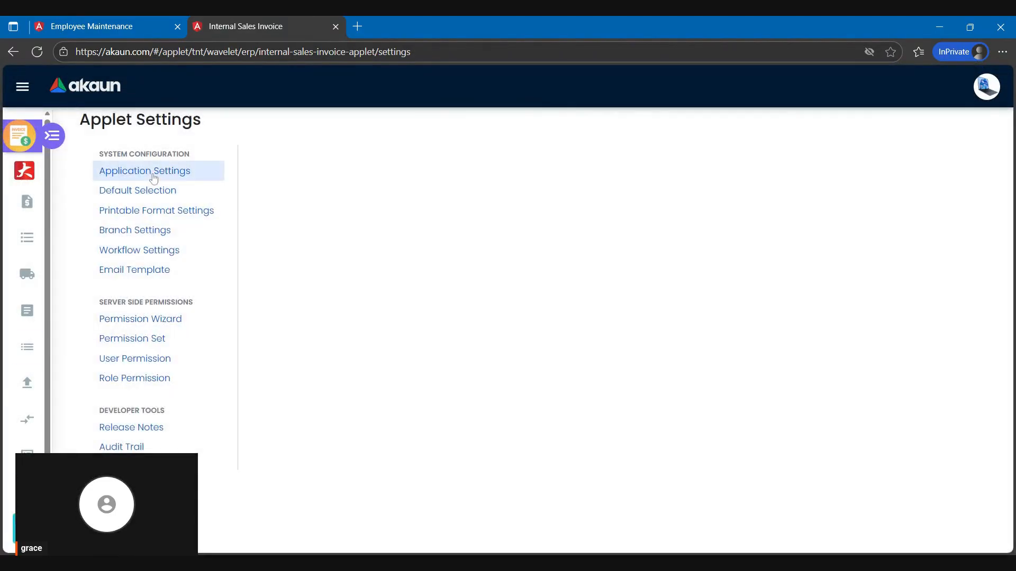
pyautogui.click(152, 174)
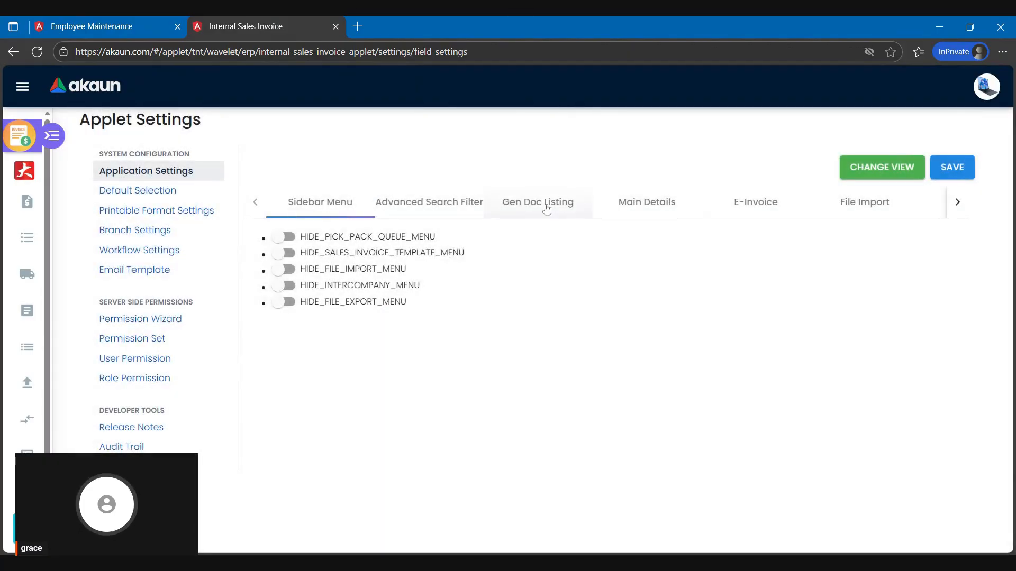
pyautogui.click(537, 202)
pyautogui.click(646, 202)
pyautogui.click(420, 236)
pyautogui.scroll(-10, 372, 322)
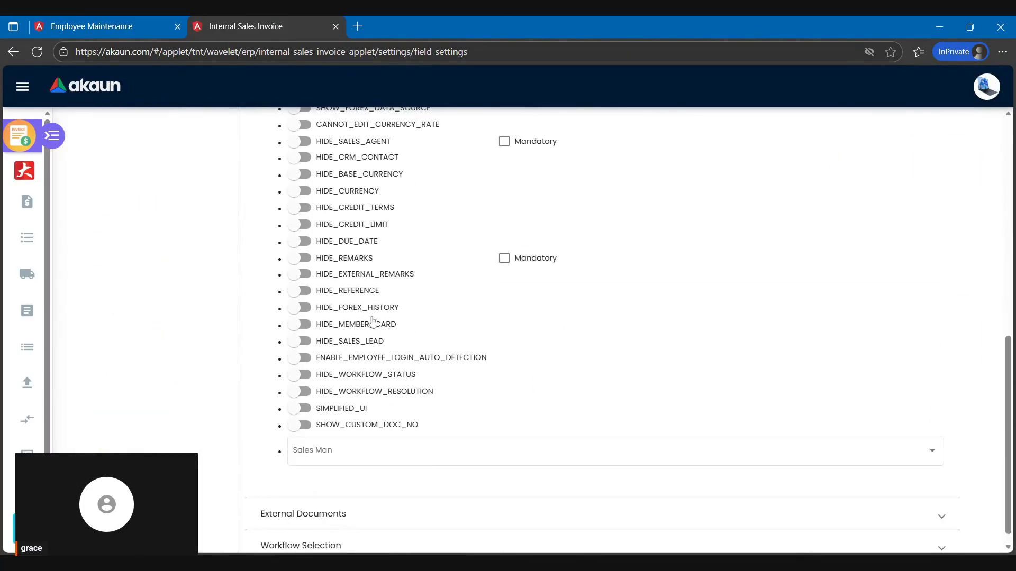
# Step: Set the Sales Man category to Sales in the document settings, save, and return to the sales invoice listing
pyautogui.click(356, 444)
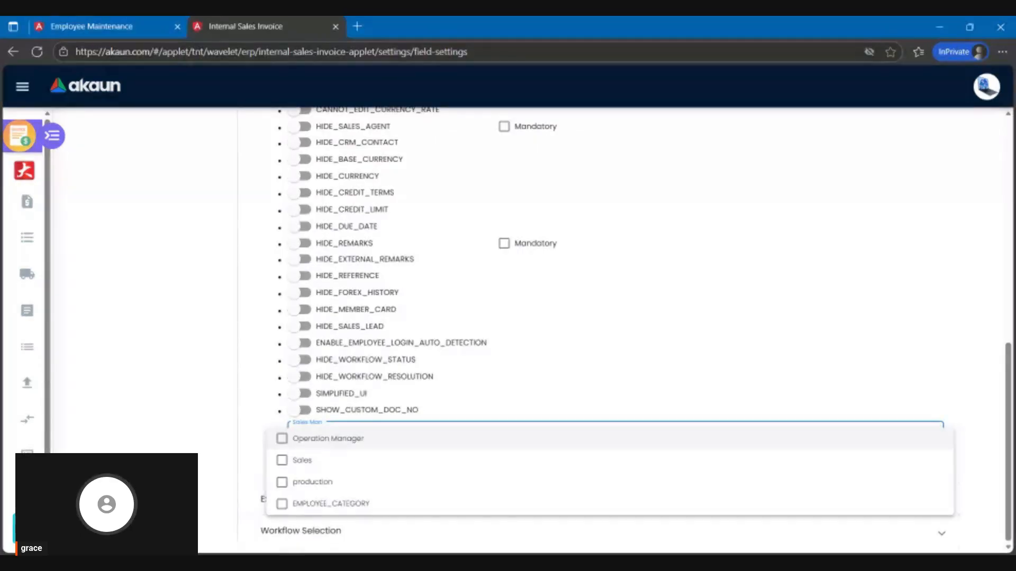
pyautogui.click(291, 465)
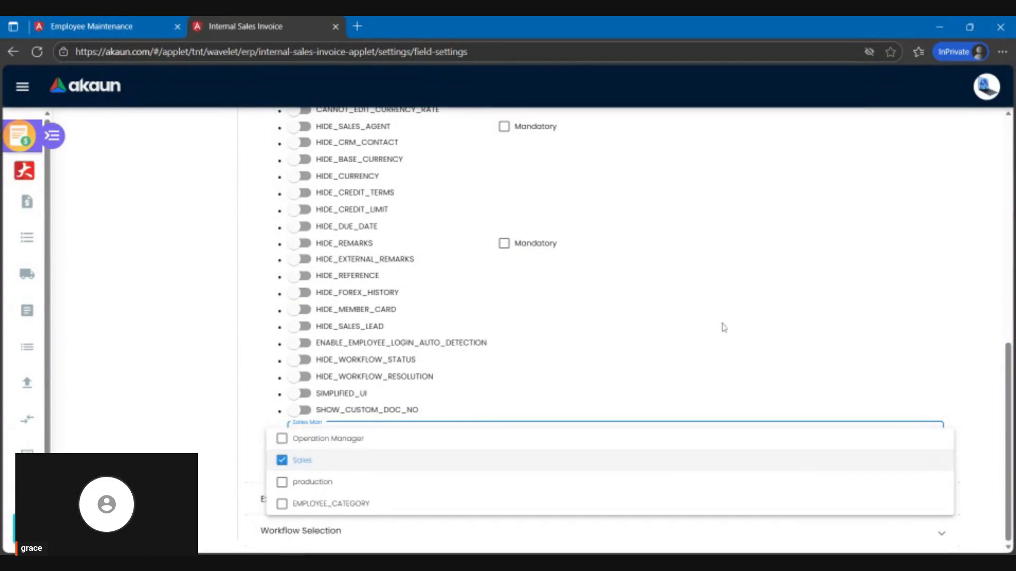
pyautogui.click(758, 321)
pyautogui.scroll(15, 762, 323)
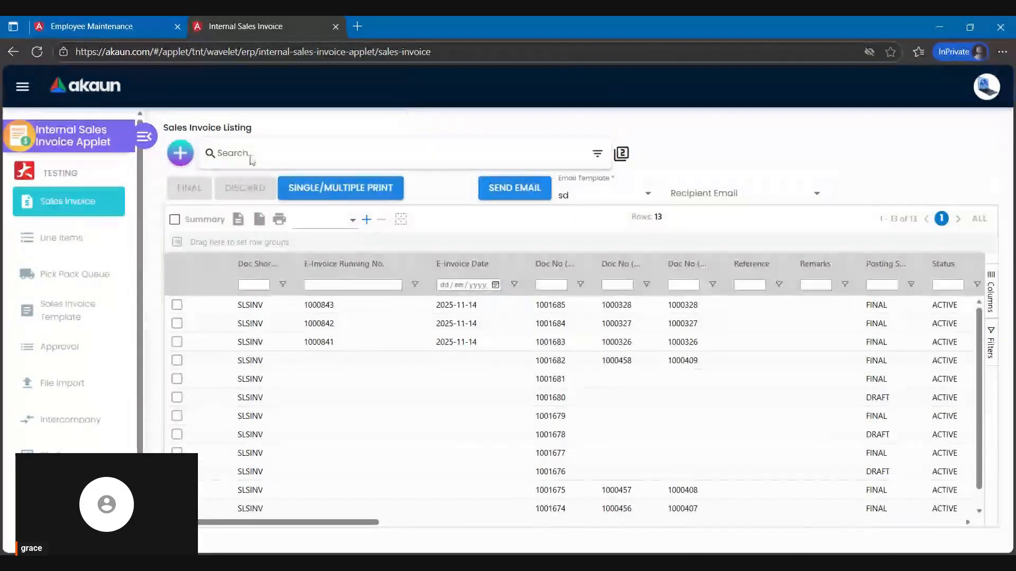
# Step: Start a new sales invoice, examine the Sales Agent choices against the employee's category in Employee Maintenance, and close the invoice
pyautogui.click(181, 153)
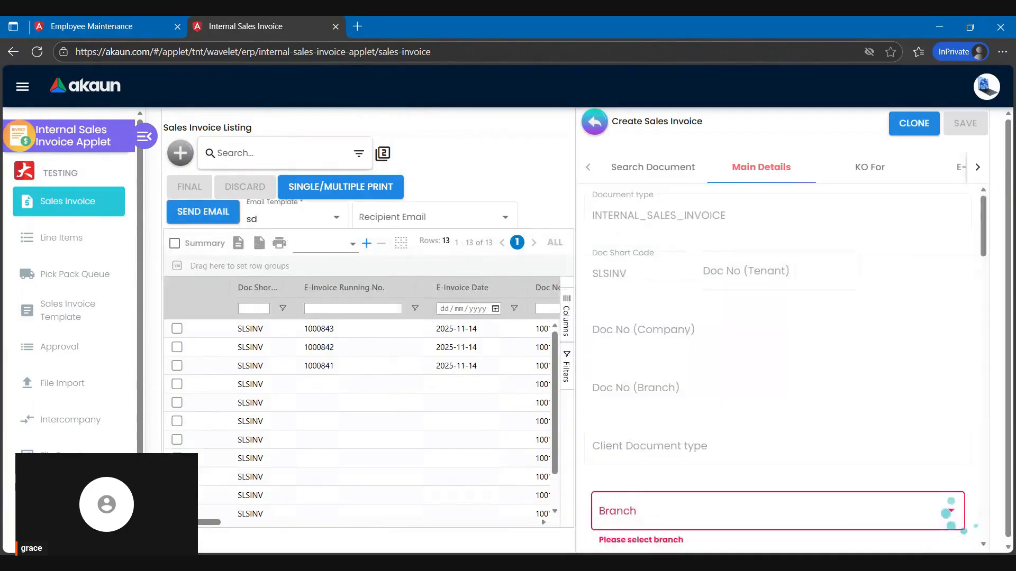
pyautogui.scroll(-5, 688, 270)
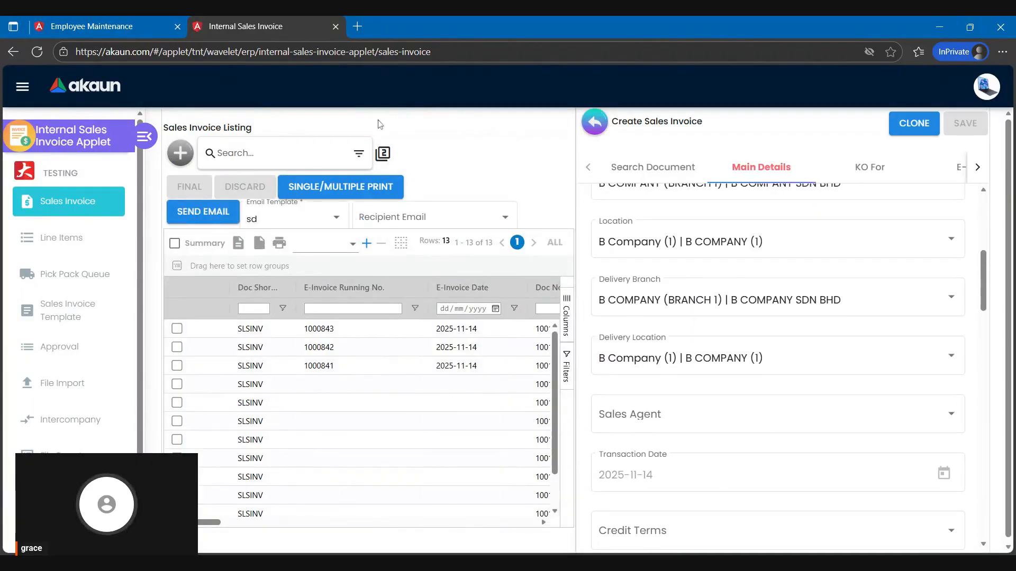
pyautogui.scroll(-3, 643, 316)
pyautogui.click(650, 284)
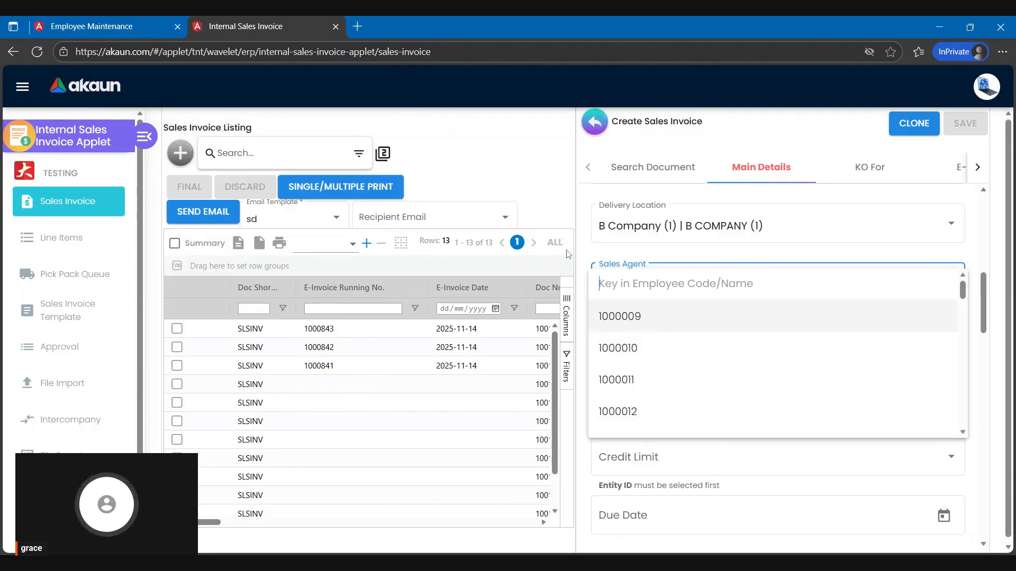
pyautogui.scroll(-5, 682, 329)
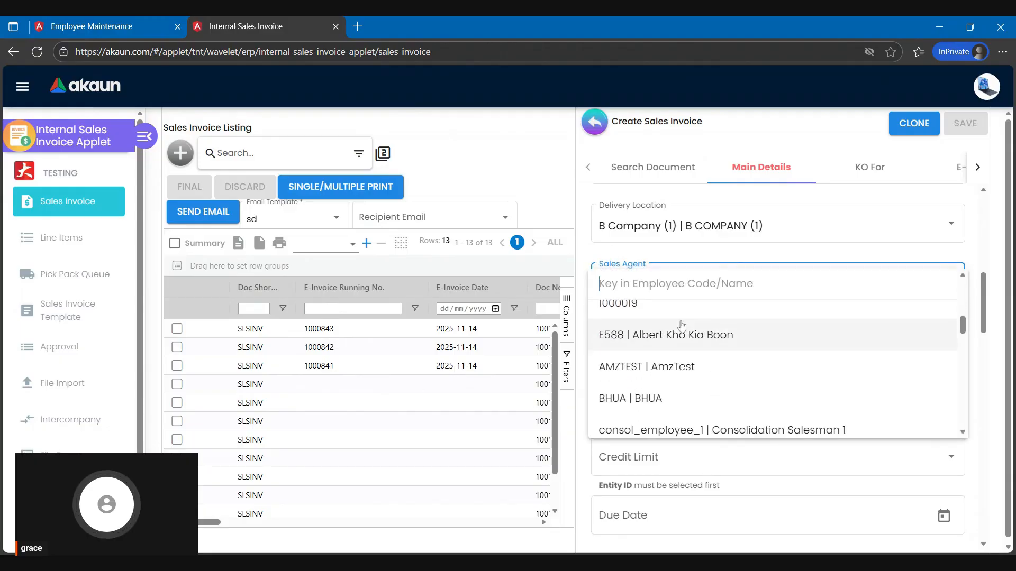
pyautogui.click(160, 18)
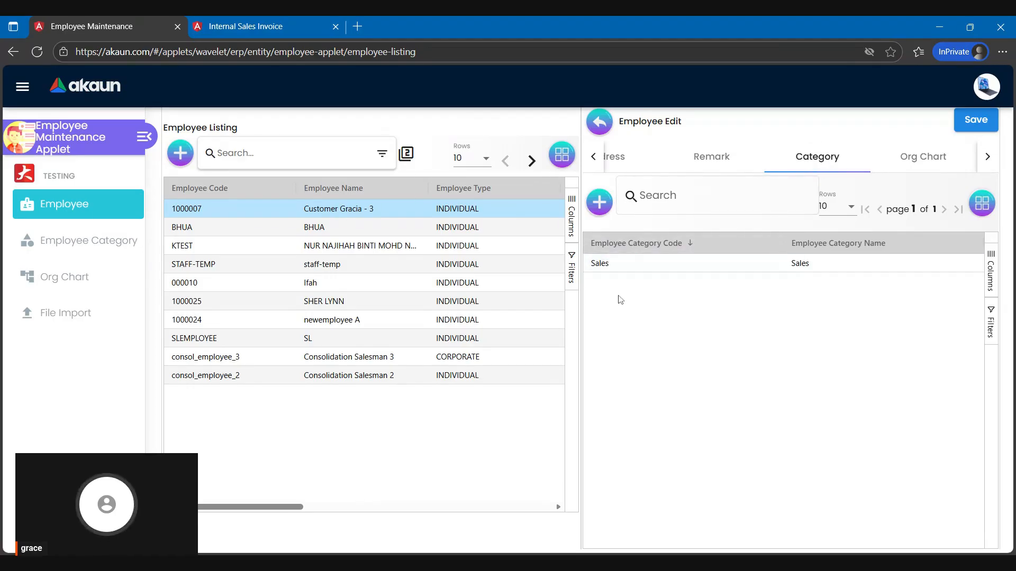
pyautogui.click(259, 24)
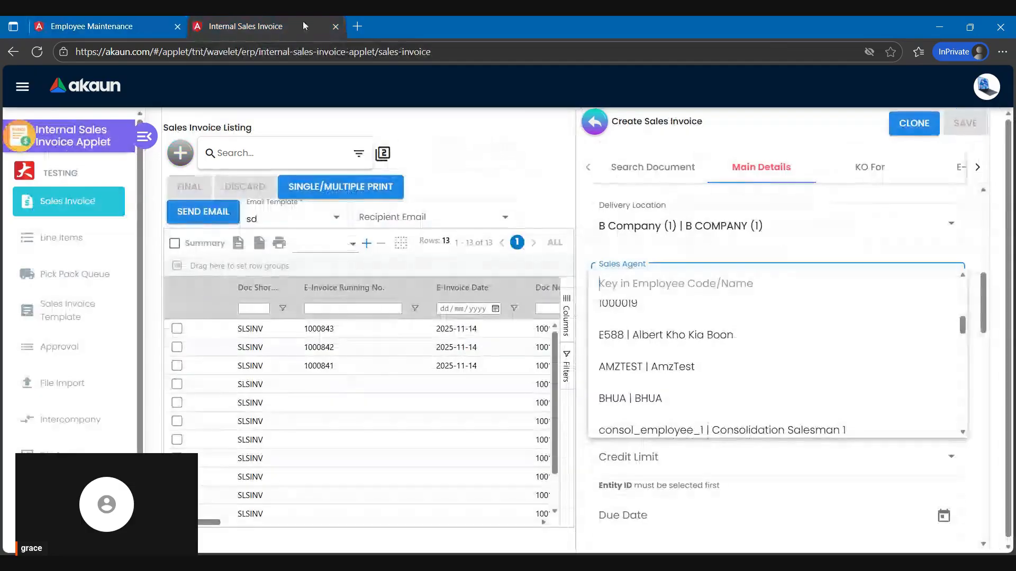
pyautogui.click(595, 123)
pyautogui.click(595, 123)
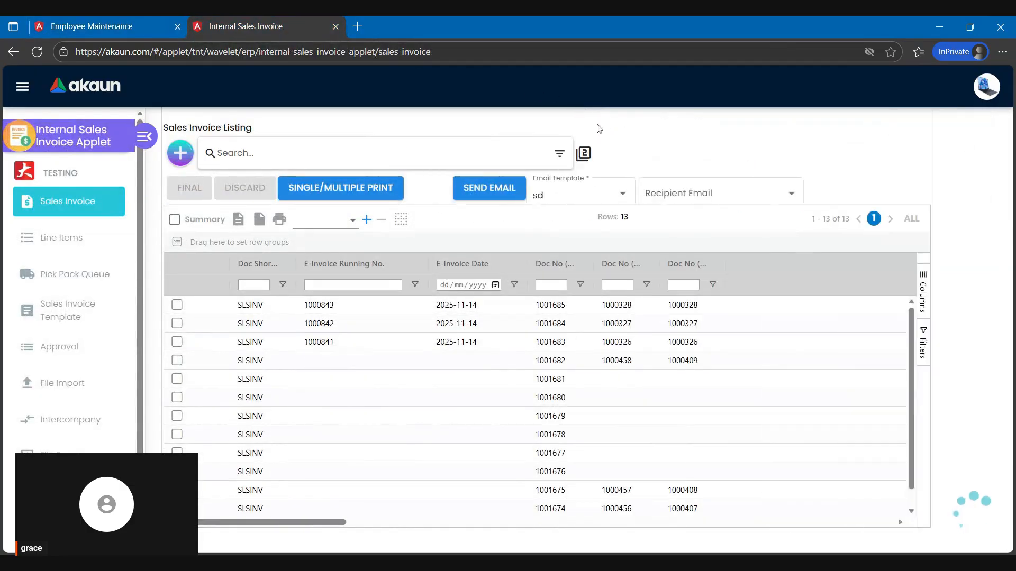
# Step: Clear the Sales category from the Sales Man field in the Main Details document settings and save
pyautogui.scroll(-1, 71, 280)
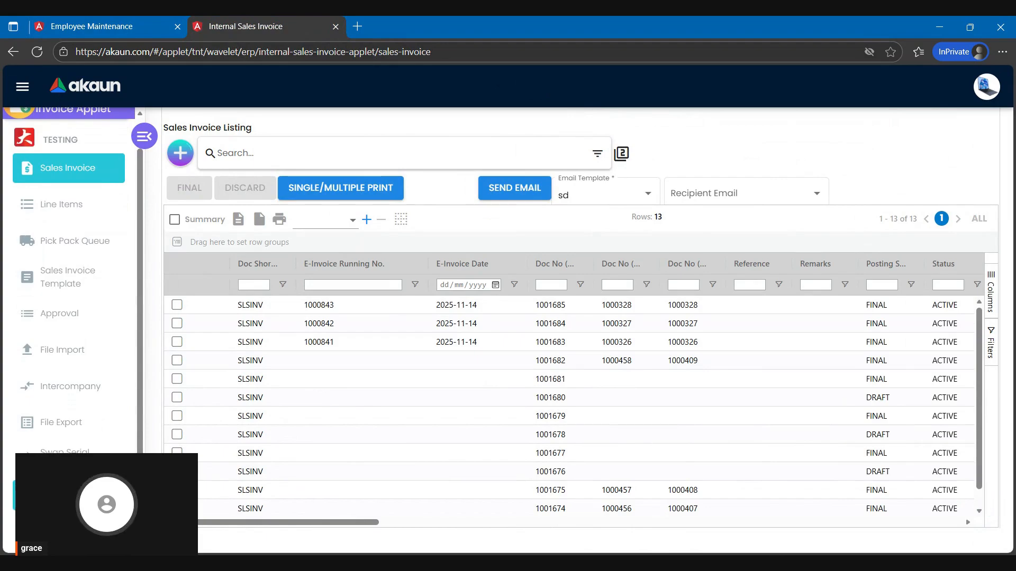
pyautogui.click(63, 489)
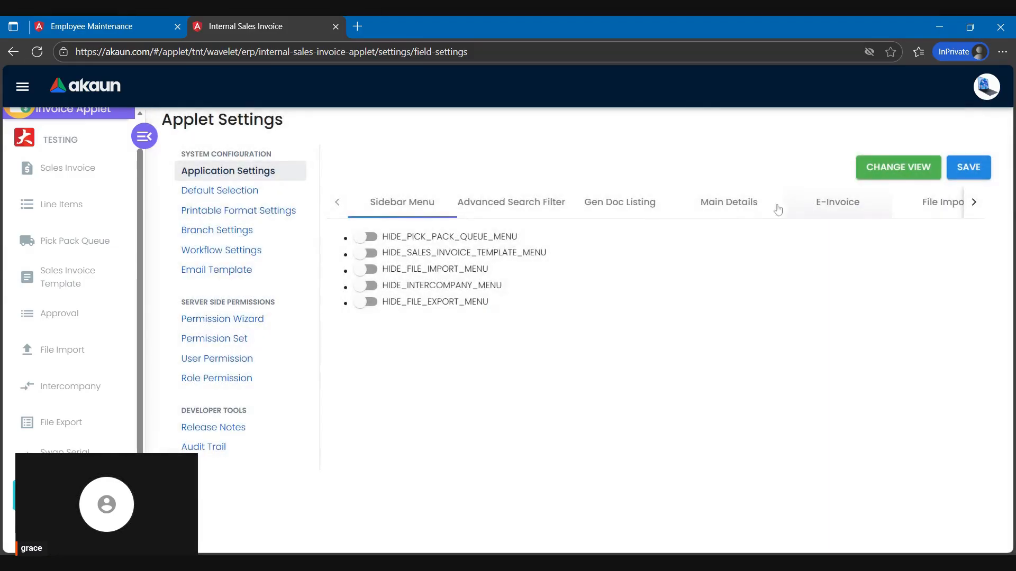
pyautogui.click(729, 211)
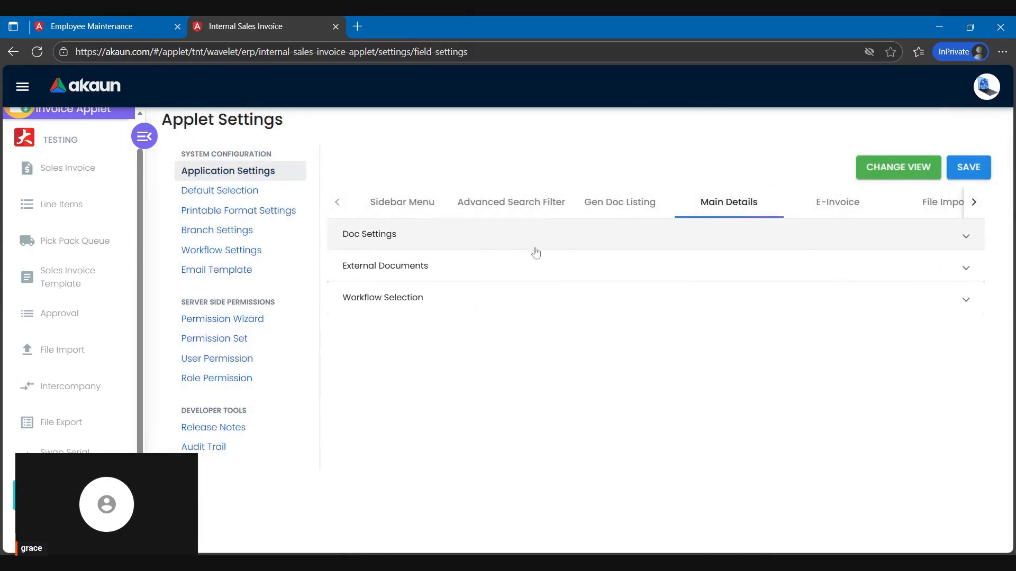
pyautogui.scroll(-8, 509, 371)
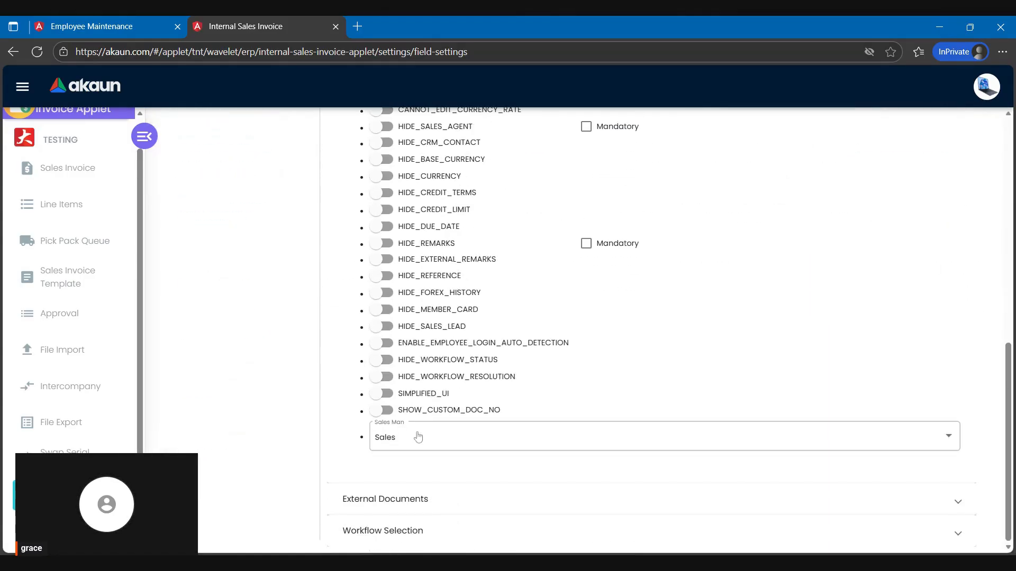
pyautogui.click(376, 437)
pyautogui.click(376, 438)
pyautogui.click(674, 381)
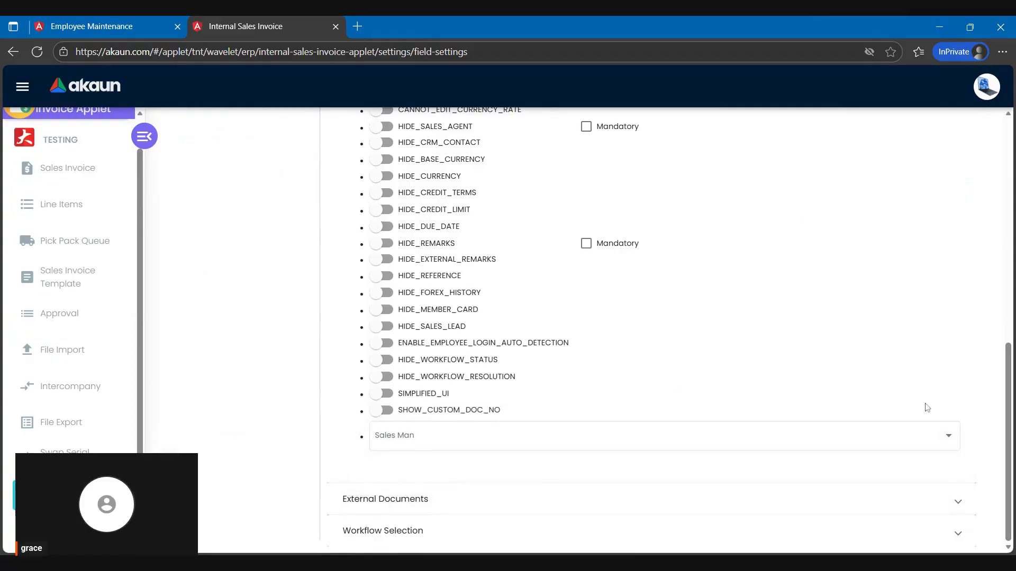
pyautogui.scroll(6, 892, 269)
pyautogui.scroll(3, 892, 269)
pyautogui.click(960, 167)
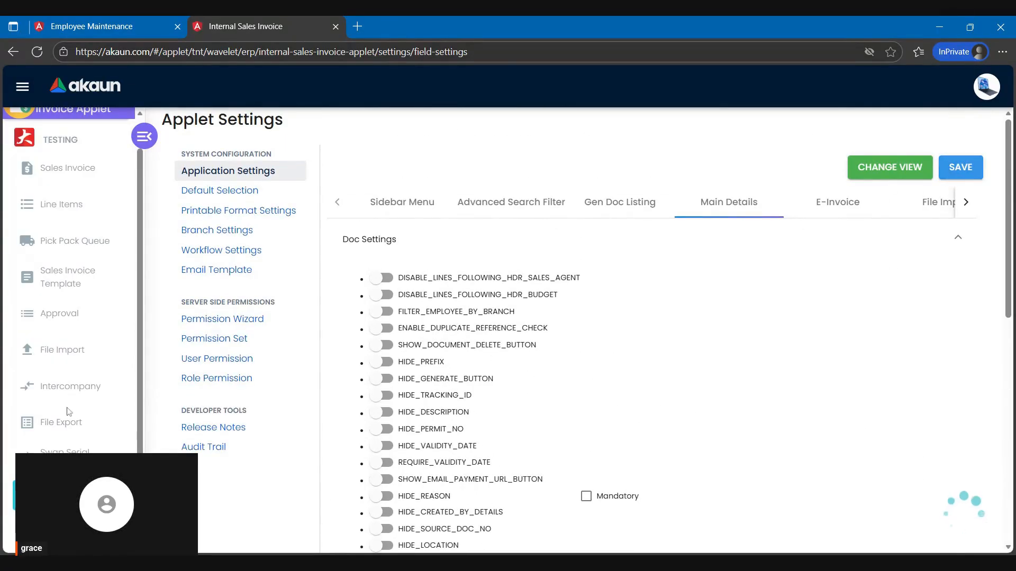
# Step: Switch back to Employee Maintenance, close the employee record and collapse the applet's navigation to widen the employee listing
pyautogui.click(132, 22)
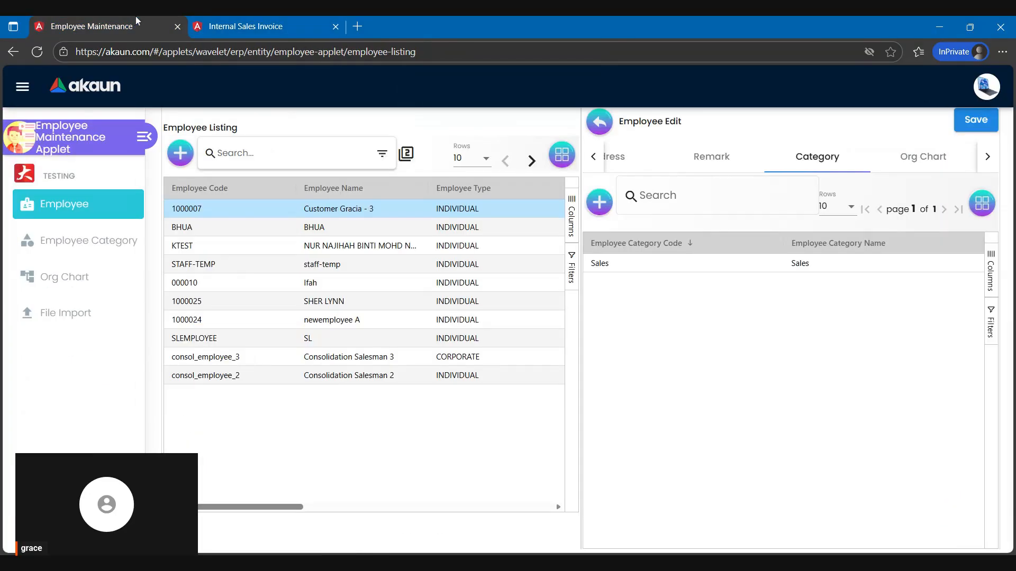
pyautogui.click(601, 125)
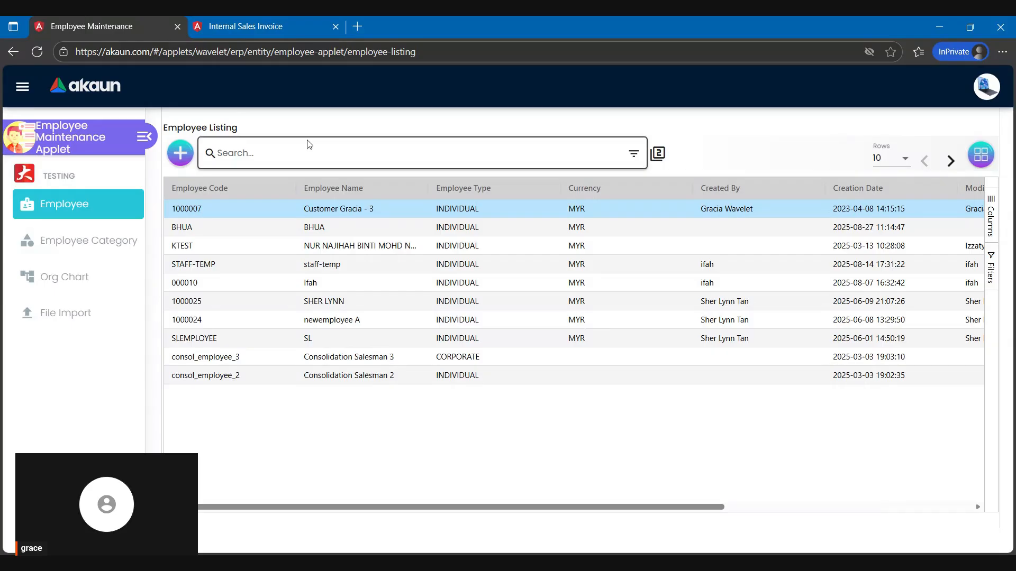
pyautogui.click(143, 138)
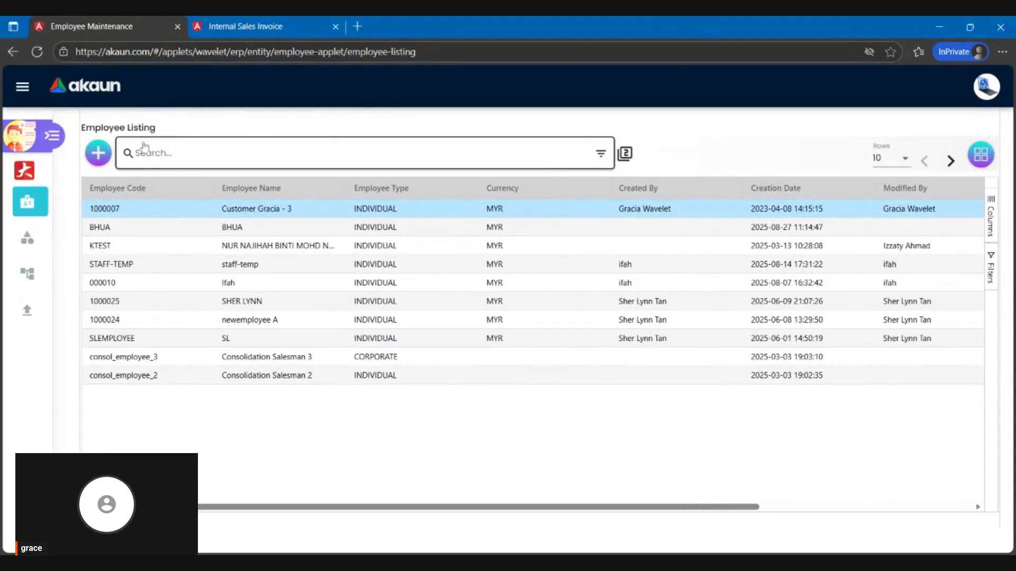